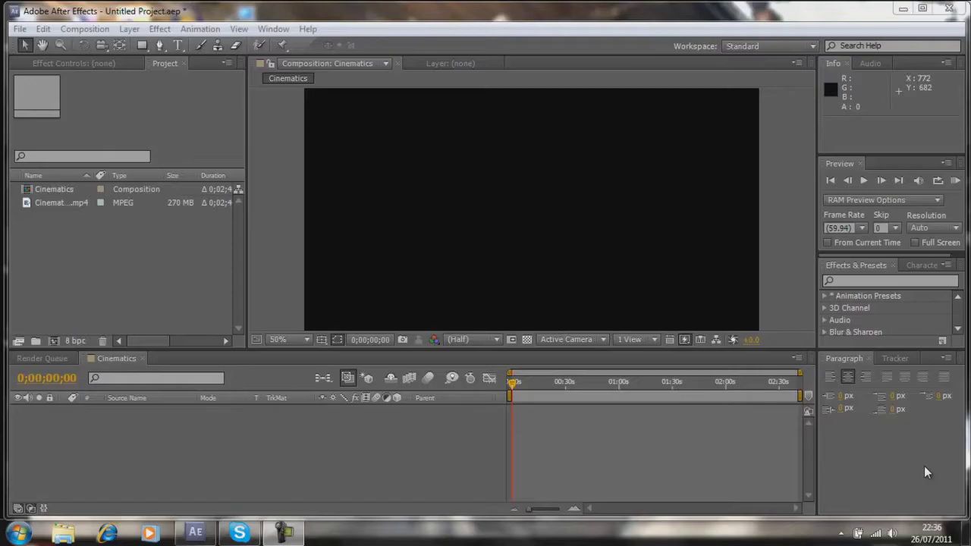
Step: Start a File > Import > File import and look through the Videos library
{"action": "left_click", "coordinate": [20, 28]}
{"action": "left_click", "coordinate": [23, 27]}
{"action": "left_click", "coordinate": [22, 28]}
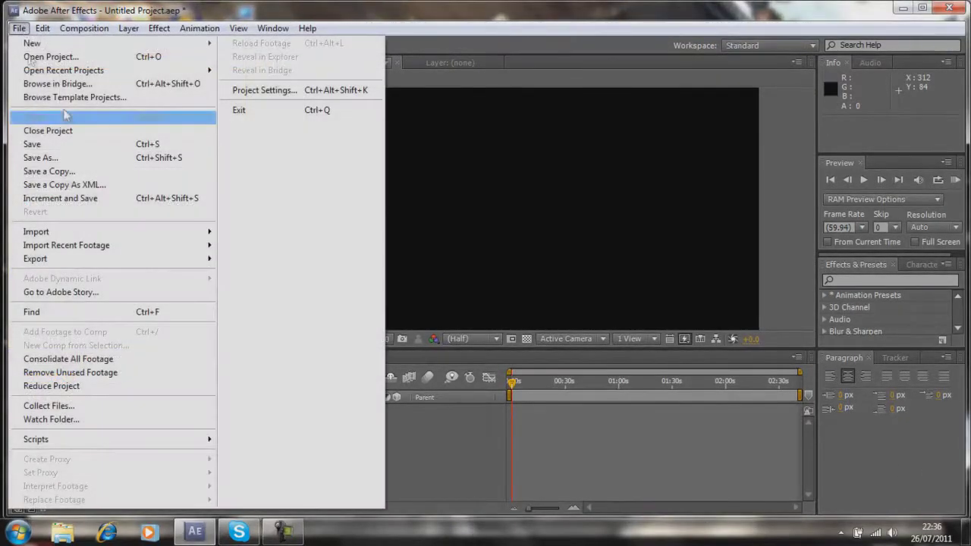
{"action": "left_click", "coordinate": [248, 234]}
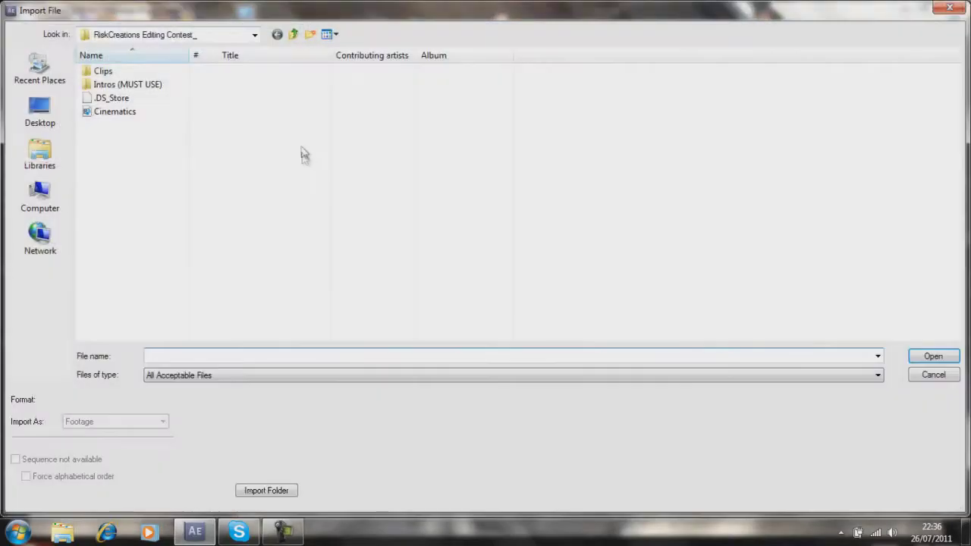
{"action": "left_click", "coordinate": [38, 152]}
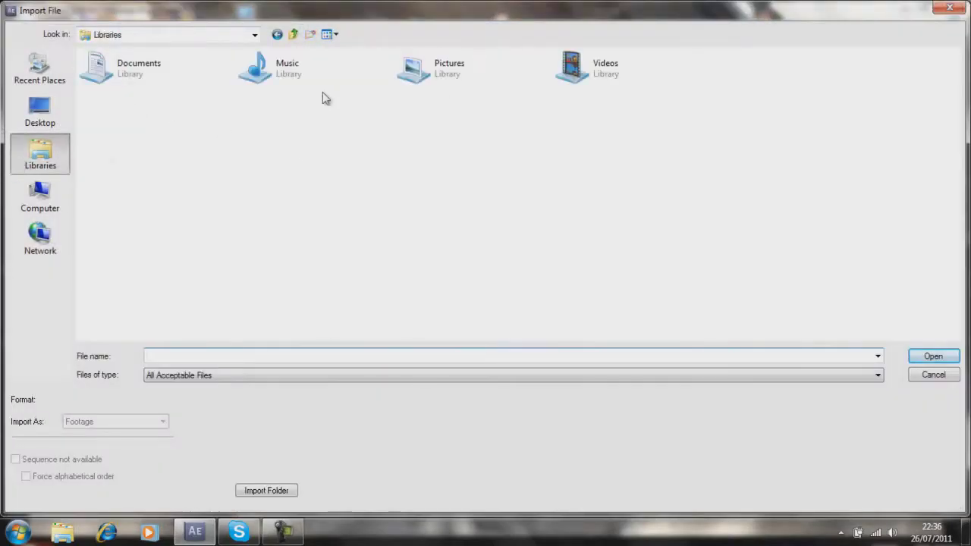
{"action": "double_click", "coordinate": [645, 70]}
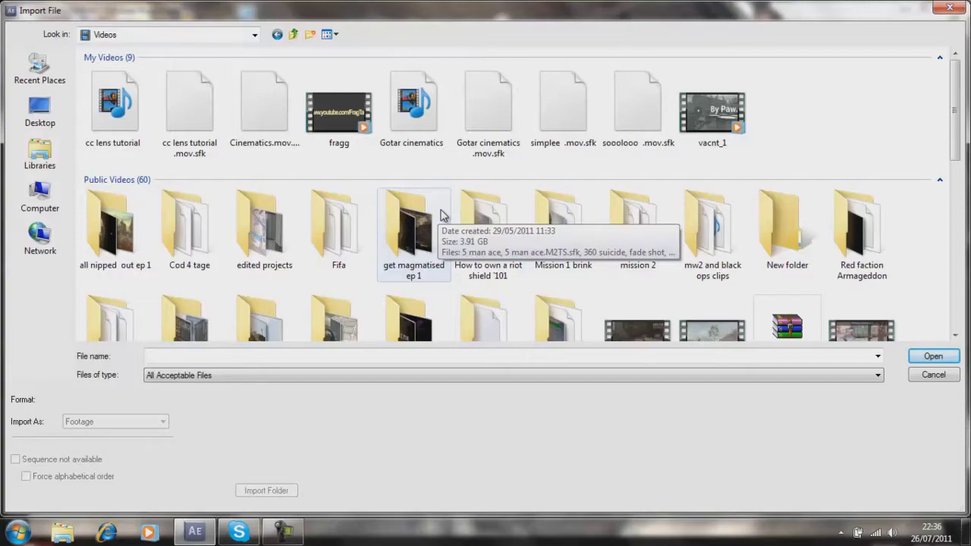
{"action": "scroll", "coordinate": [444, 216], "scroll_direction": "down", "scroll_amount": 2}
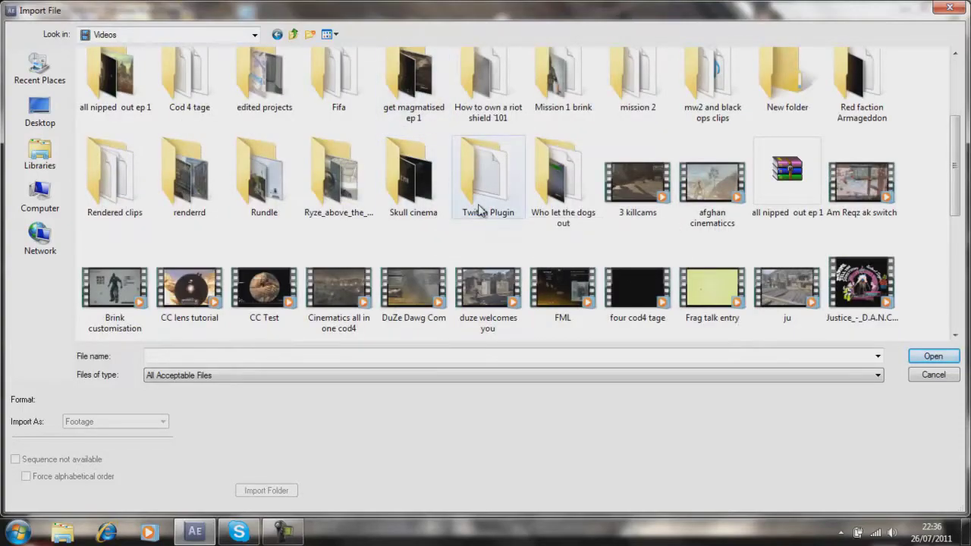
{"action": "scroll", "coordinate": [470, 202], "scroll_direction": "up", "scroll_amount": 3}
{"action": "scroll", "coordinate": [474, 200], "scroll_direction": "down", "scroll_amount": 5}
{"action": "scroll", "coordinate": [474, 200], "scroll_direction": "up", "scroll_amount": 5}
{"action": "scroll", "coordinate": [474, 200], "scroll_direction": "down", "scroll_amount": 3}
Step: Go through Music > Editing things > Cod4 Cinematics > Call Of Duty 4 > Crash and import 'moving with character'
{"action": "left_click", "coordinate": [40, 152]}
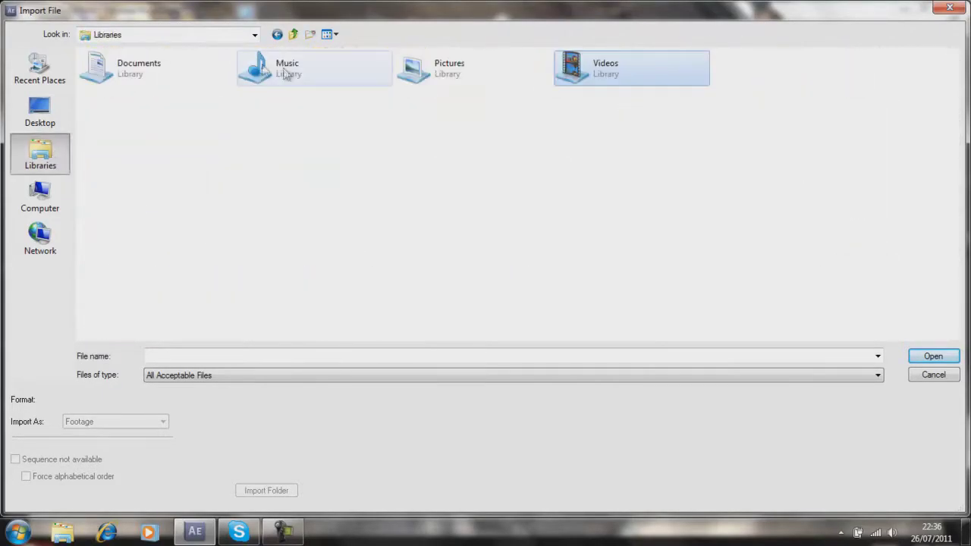
{"action": "double_click", "coordinate": [270, 68]}
{"action": "key", "text": "e"}
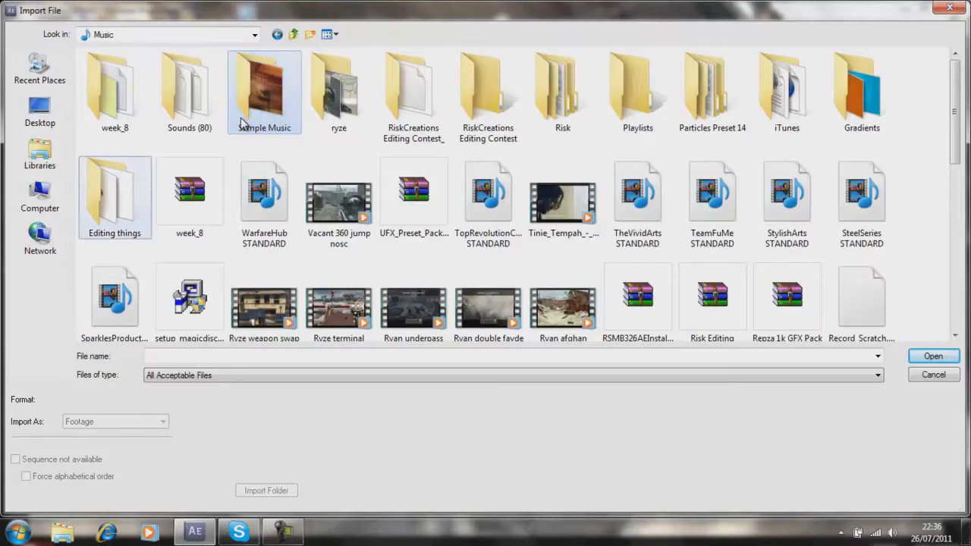
{"action": "key", "text": "Return"}
{"action": "key", "text": "c"}
{"action": "key", "text": "Return"}
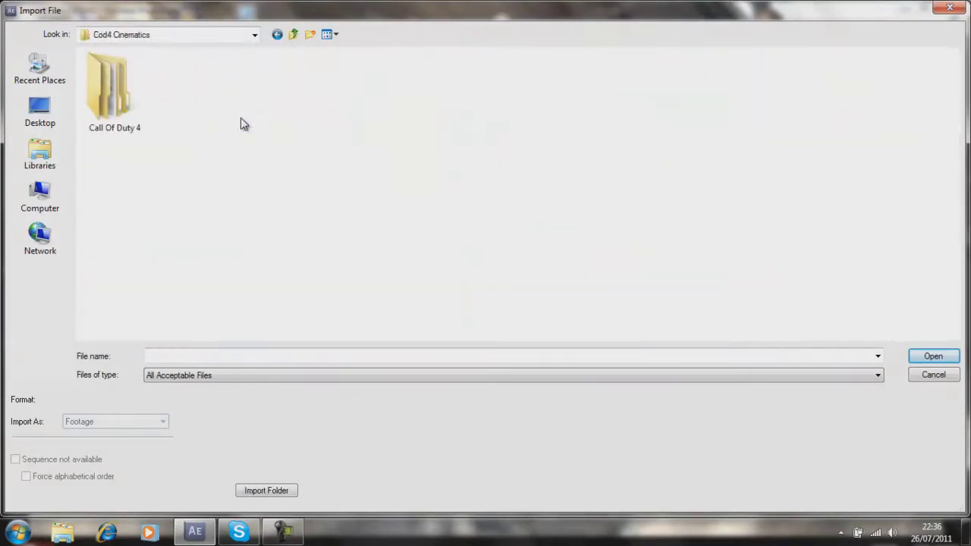
{"action": "key", "text": "c"}
{"action": "key", "text": "Return"}
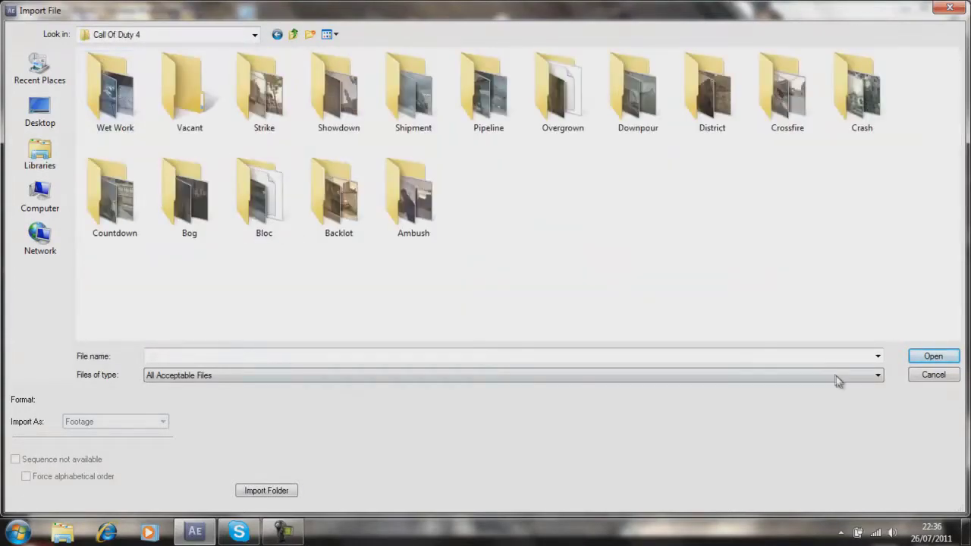
{"action": "double_click", "coordinate": [870, 106]}
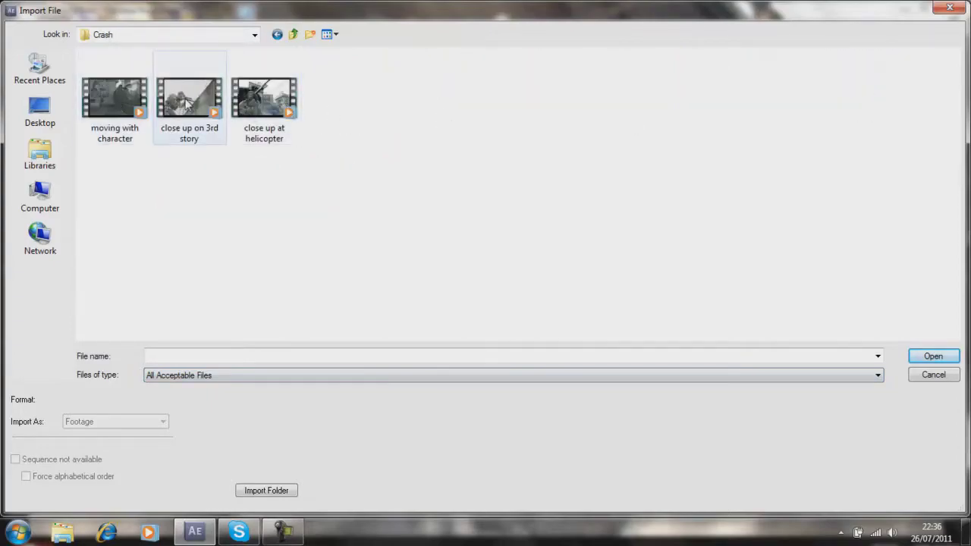
{"action": "double_click", "coordinate": [115, 99]}
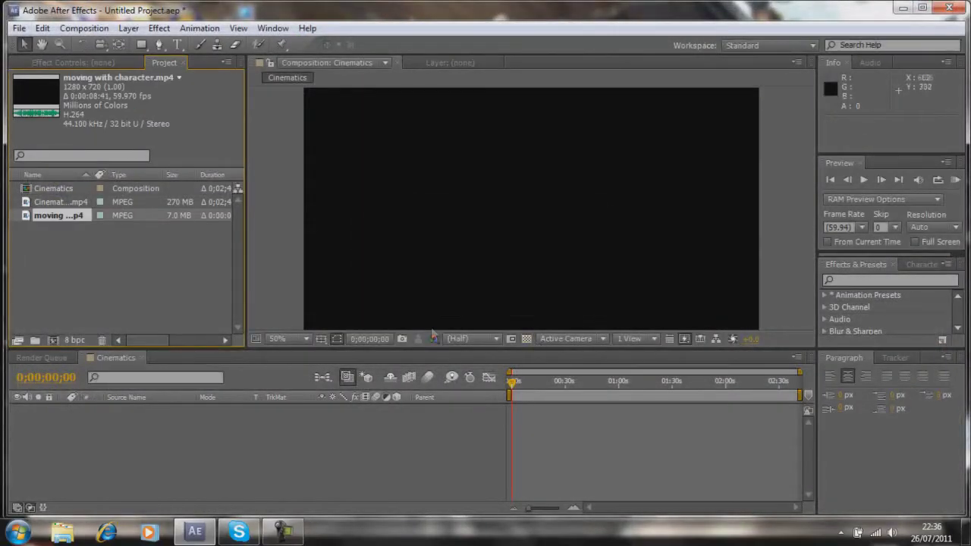
Step: Add 'moving with character' to the Cinematics comp, scrub through it, then delete that layer
{"action": "left_click_drag", "start_coordinate": [60, 224], "coordinate": [220, 426]}
{"action": "left_click_drag", "start_coordinate": [513, 386], "coordinate": [527, 387]}
{"action": "key", "text": "Delete"}
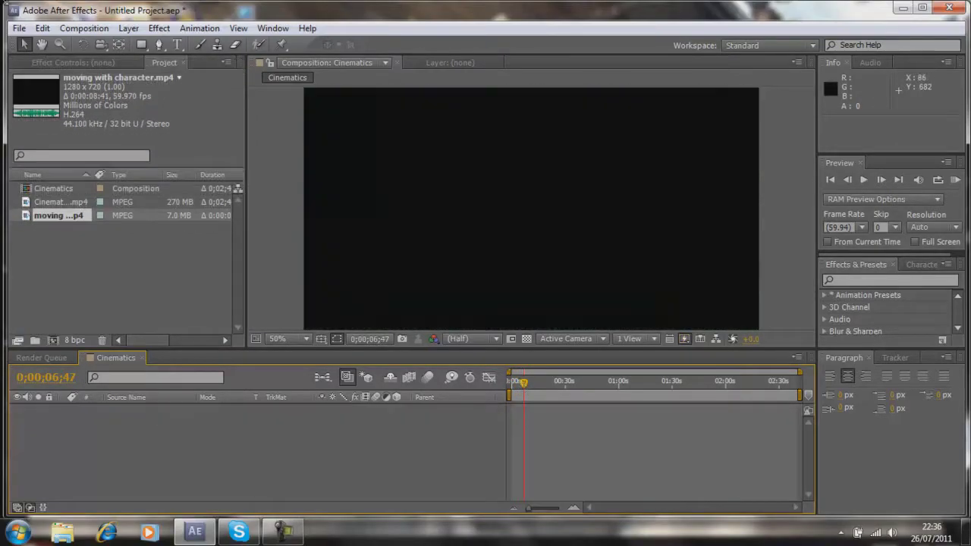
Step: Start another file import and look through the Wet Work, Vacant and Strike folders
{"action": "left_click", "coordinate": [19, 28]}
{"action": "mouse_move", "coordinate": [134, 235]}
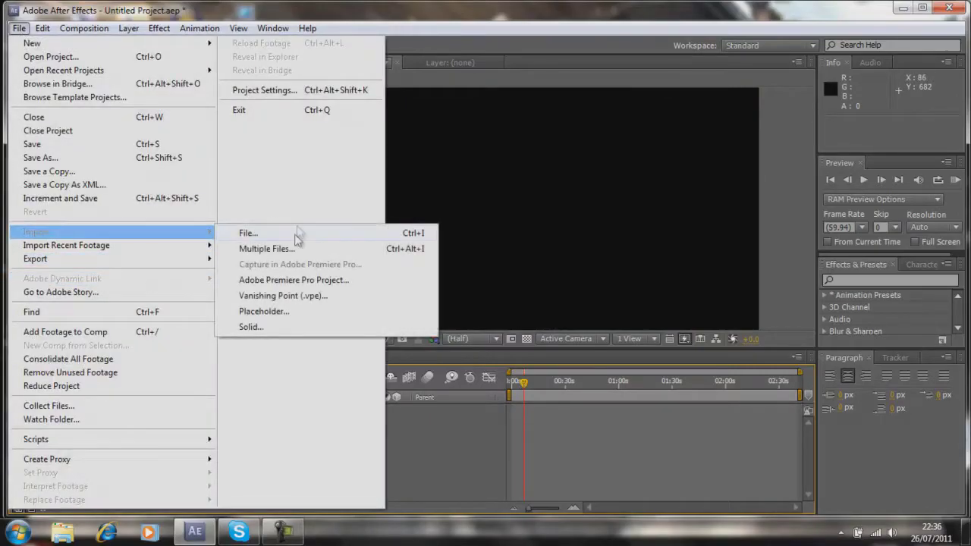
{"action": "left_click", "coordinate": [296, 234]}
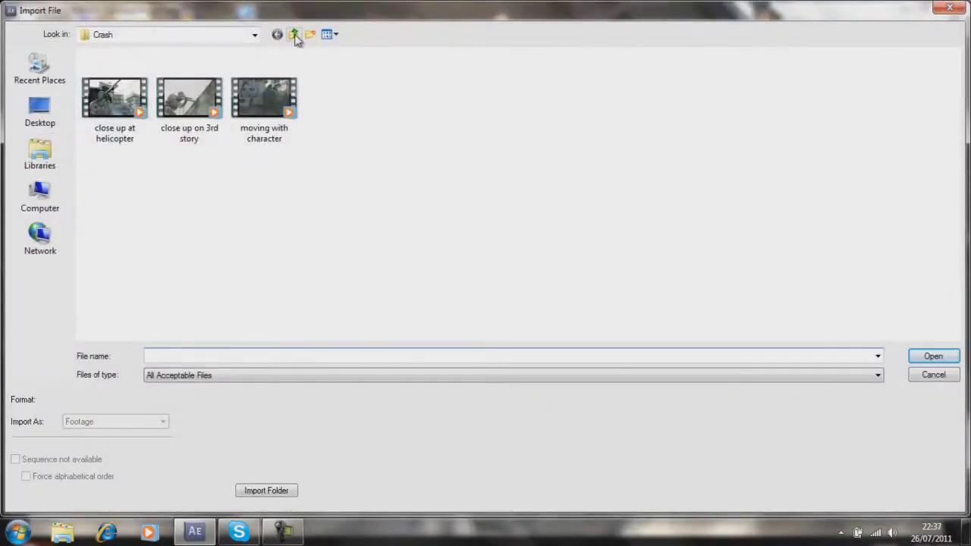
{"action": "left_click", "coordinate": [294, 36]}
{"action": "double_click", "coordinate": [124, 273]}
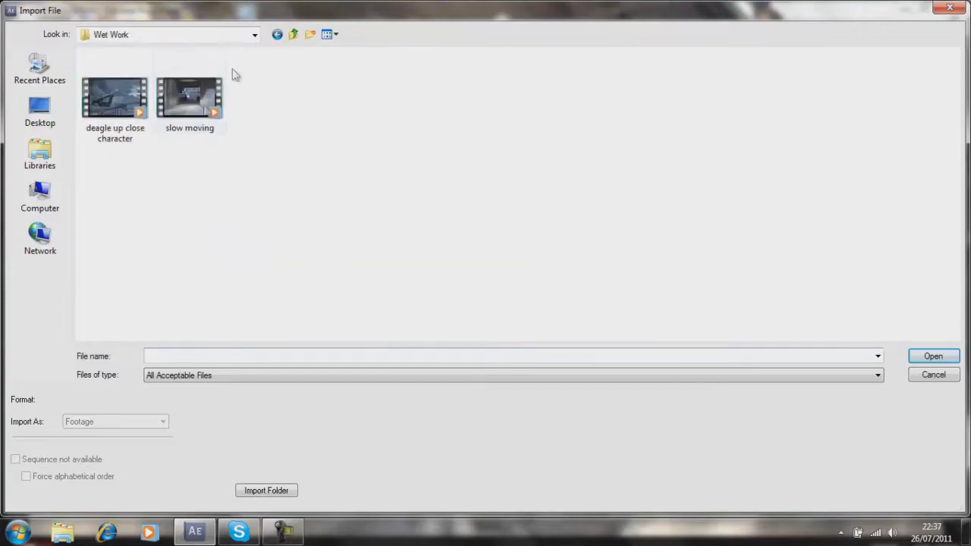
{"action": "left_click", "coordinate": [294, 35]}
{"action": "double_click", "coordinate": [123, 258]}
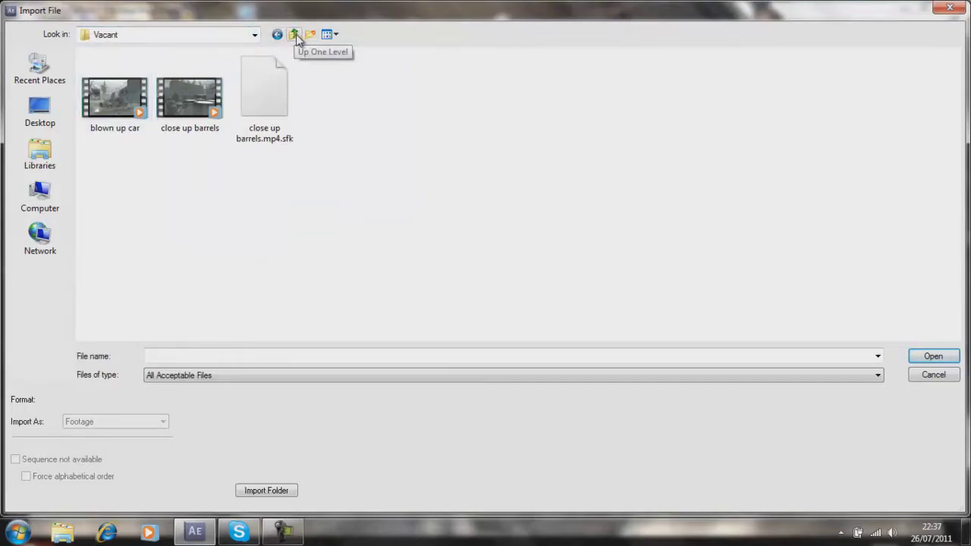
{"action": "left_click", "coordinate": [294, 35]}
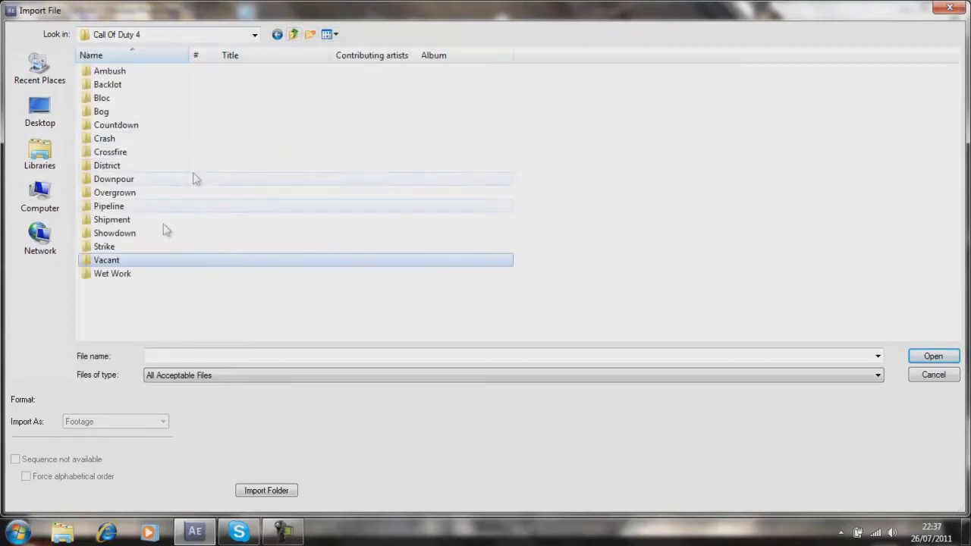
{"action": "double_click", "coordinate": [136, 248]}
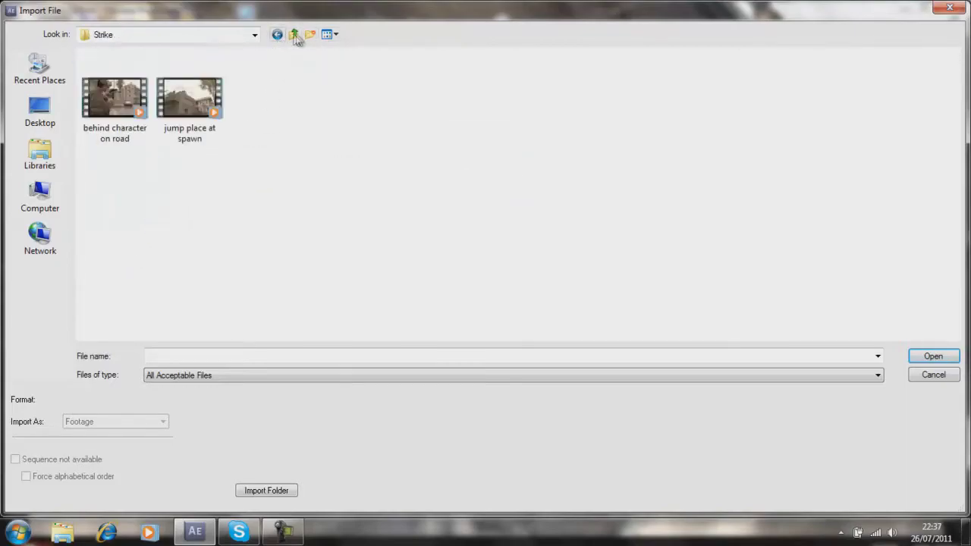
Step: Check Showdown and Shipment, then import 'moving cinematic without character' from the Pipeline folder
{"action": "left_click", "coordinate": [295, 36]}
{"action": "double_click", "coordinate": [125, 231]}
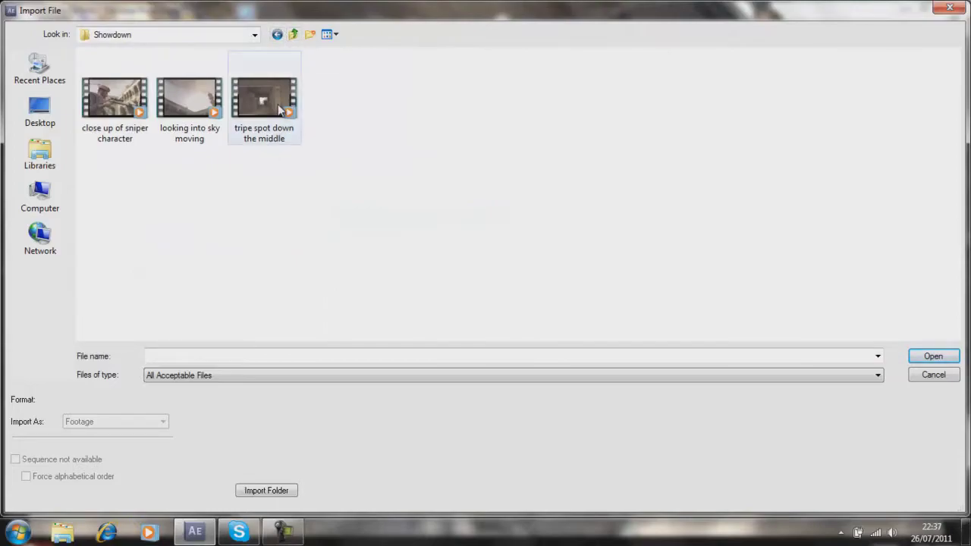
{"action": "left_click", "coordinate": [293, 36]}
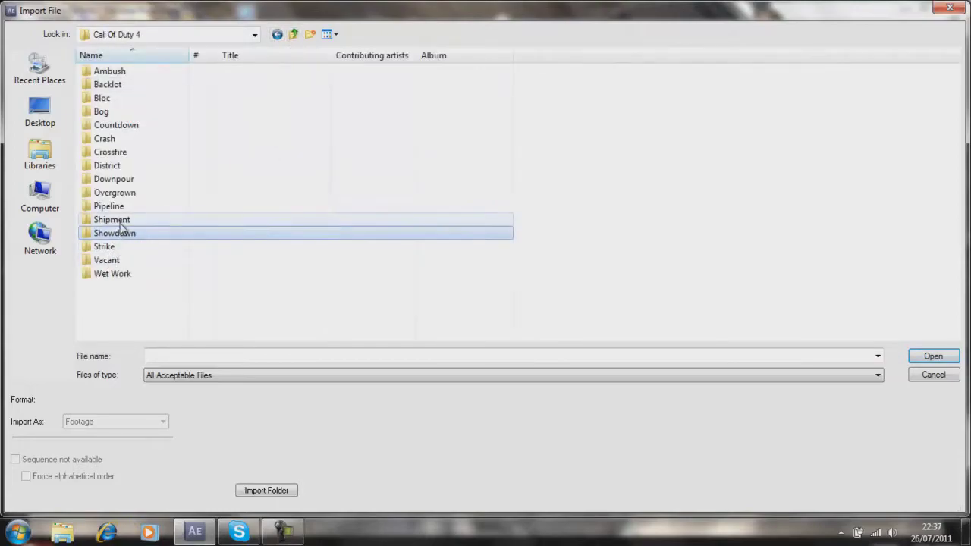
{"action": "double_click", "coordinate": [120, 220]}
{"action": "left_click", "coordinate": [299, 36]}
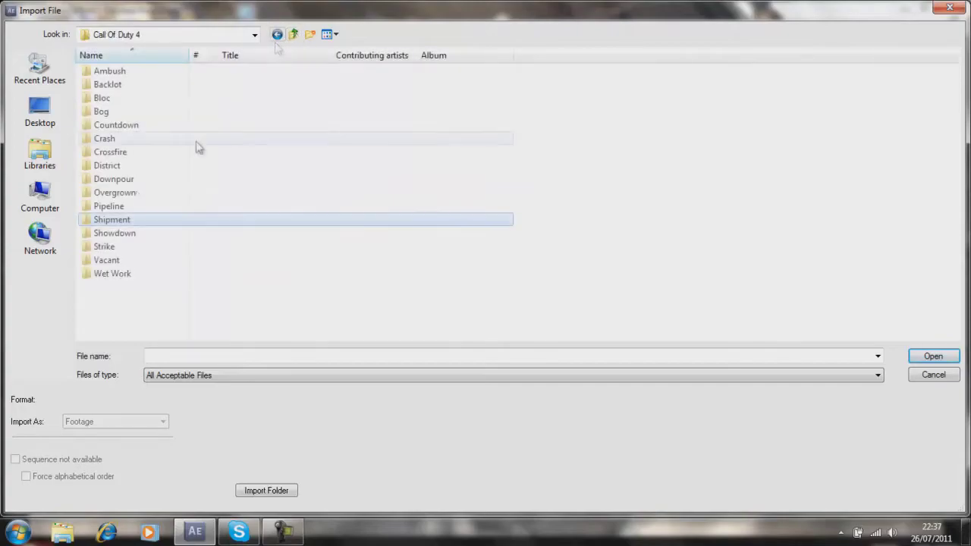
{"action": "double_click", "coordinate": [114, 207]}
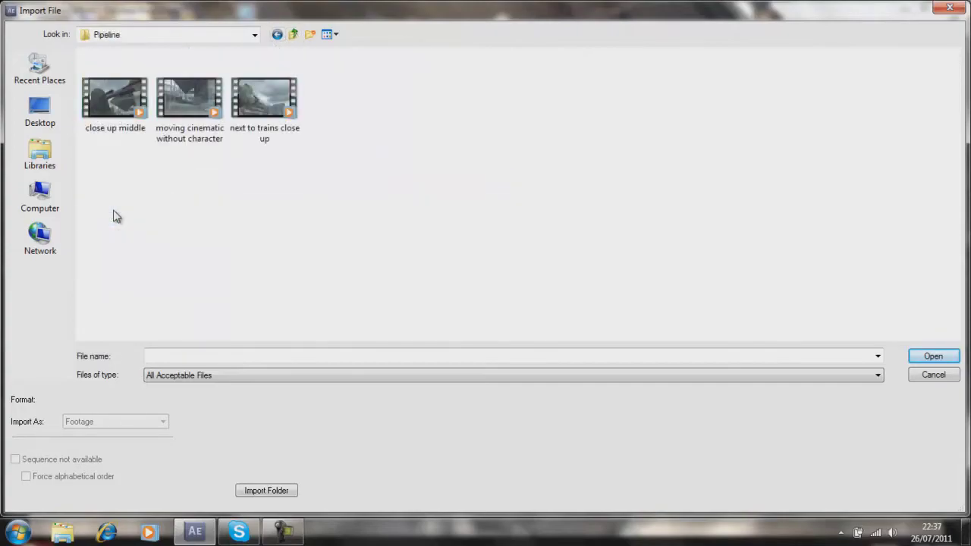
{"action": "double_click", "coordinate": [205, 100]}
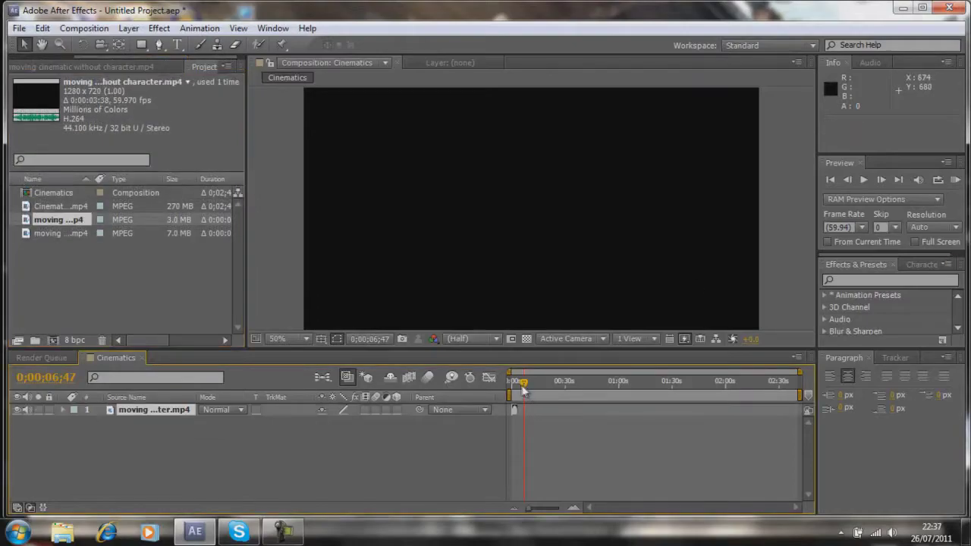
Step: Preview the comp, then step forward two frames to 0;00;00;02 so the alley footage shows
{"action": "left_click_drag", "start_coordinate": [511, 386], "coordinate": [510, 388]}
{"action": "left_click", "coordinate": [862, 182]}
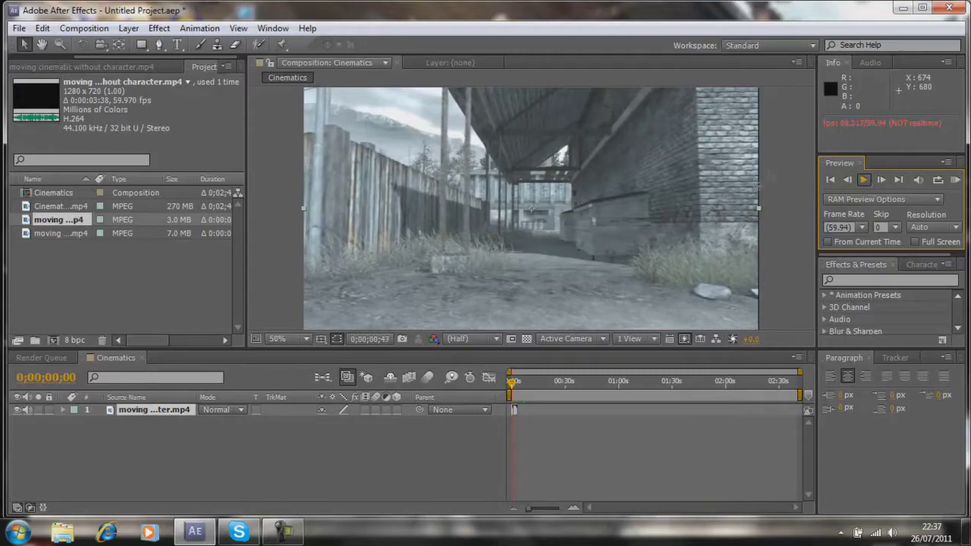
{"action": "left_click", "coordinate": [863, 179]}
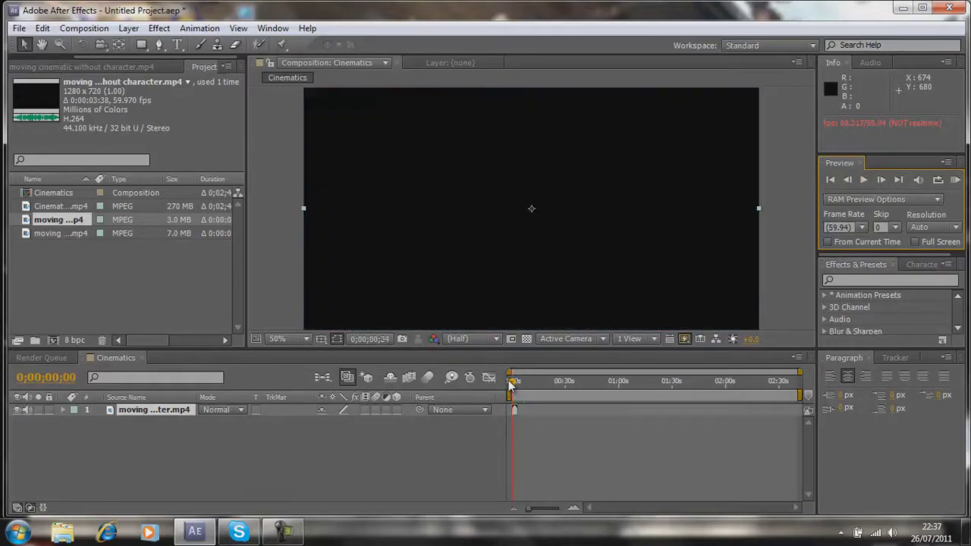
{"action": "left_click", "coordinate": [884, 180]}
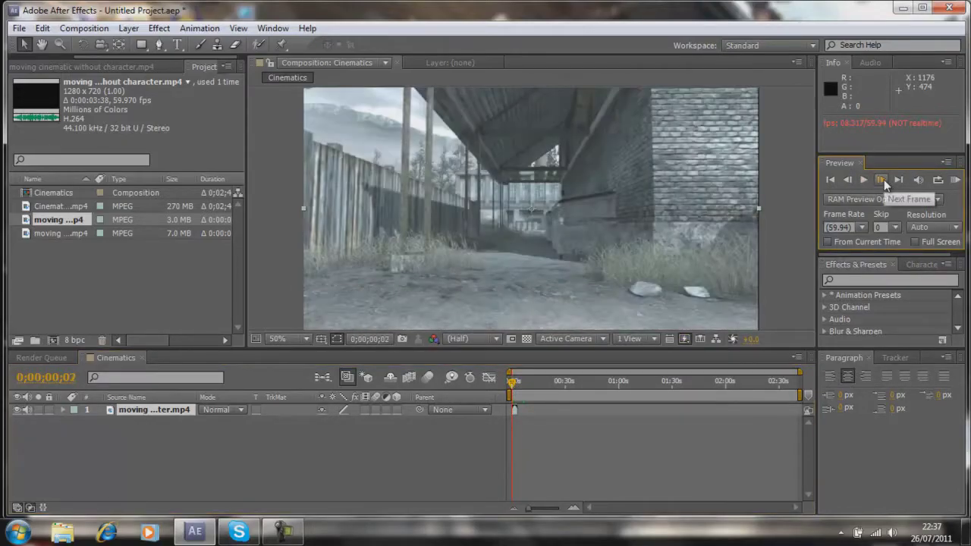
{"action": "left_click", "coordinate": [881, 180]}
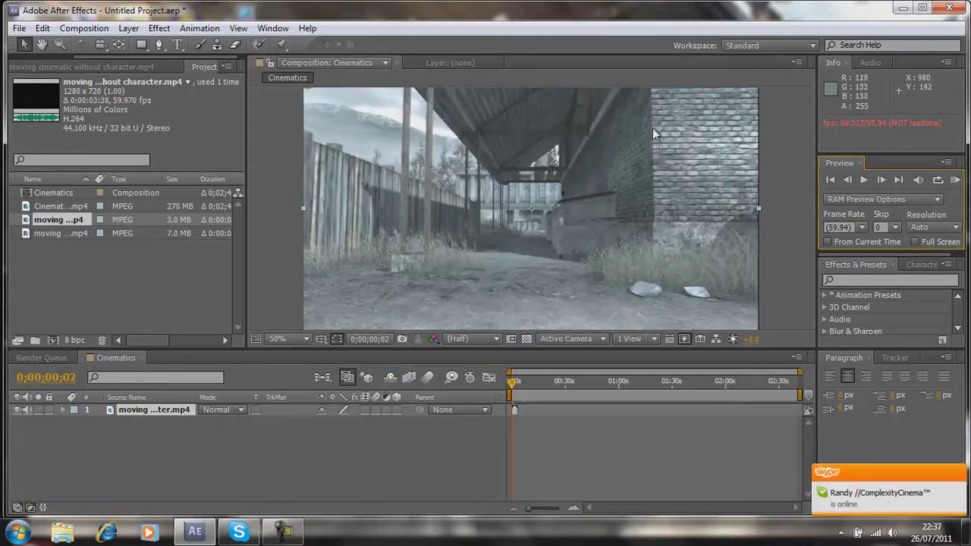
Step: Create a 'Paw.' text layer, move it over the brick wall at upper right, then select the footage layer
{"action": "left_click", "coordinate": [177, 44]}
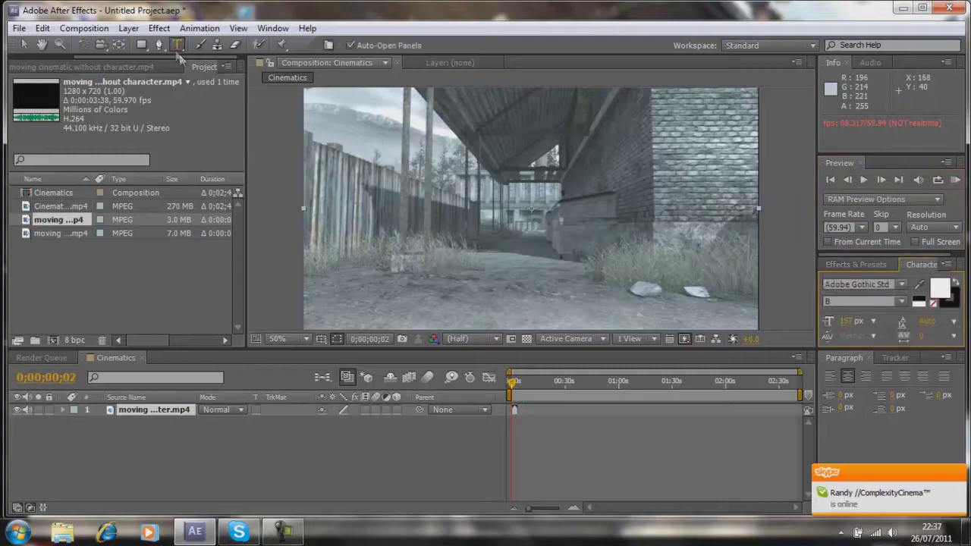
{"action": "left_click_drag", "start_coordinate": [317, 101], "coordinate": [596, 271]}
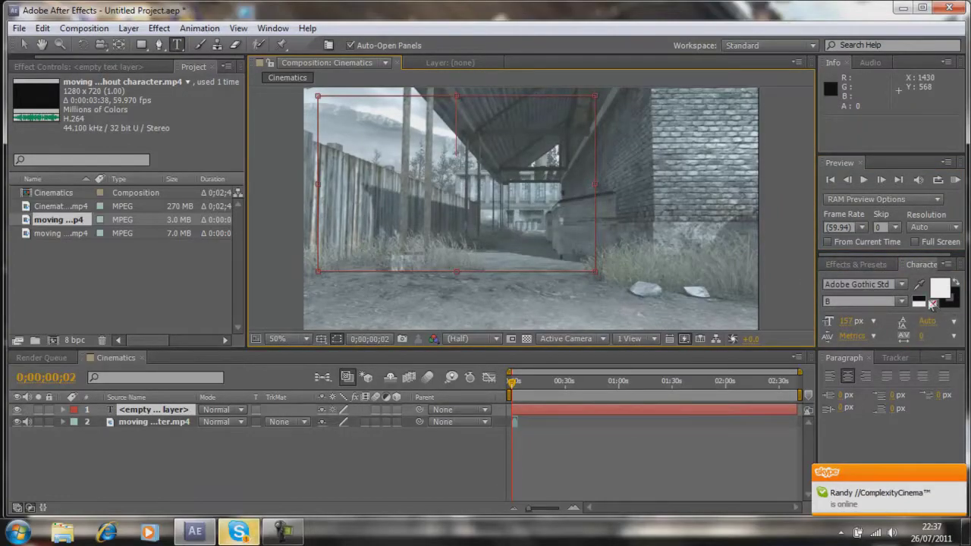
{"action": "type", "text": "LOL"}
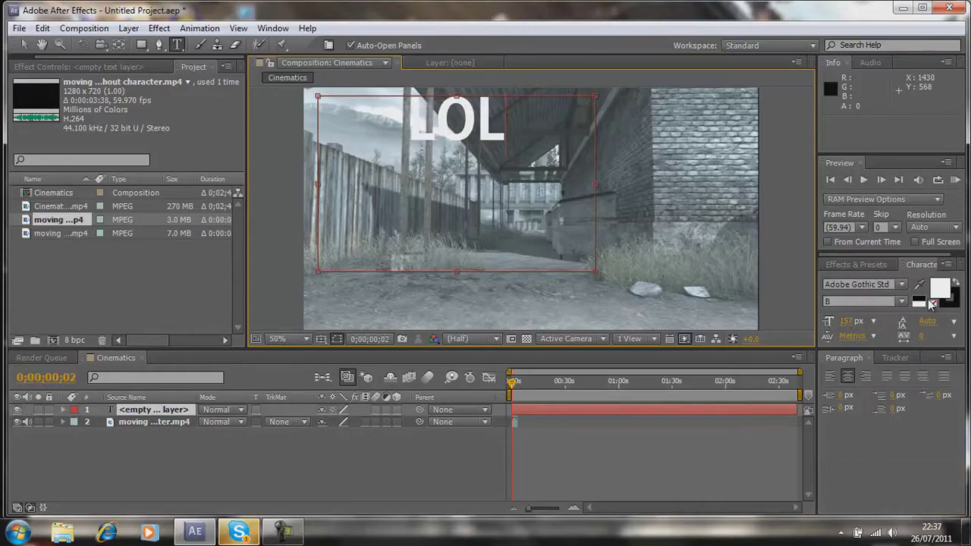
{"action": "type", "text": "."}
{"action": "key", "text": "BackSpace"}
{"action": "key", "text": "BackSpace"}
{"action": "key", "text": "BackSpace"}
{"action": "key", "text": "BackSpace"}
{"action": "type", "text": "Paw."}
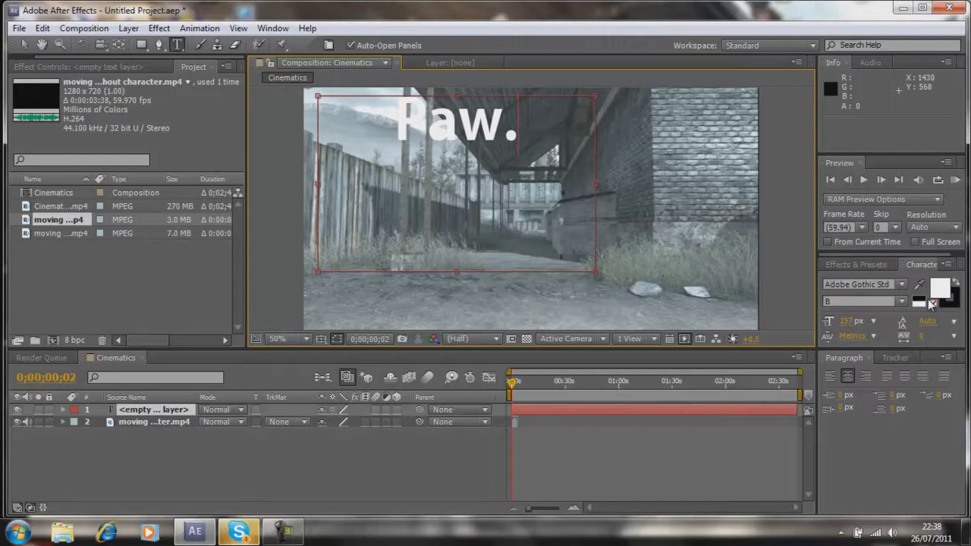
{"action": "left_click", "coordinate": [24, 44]}
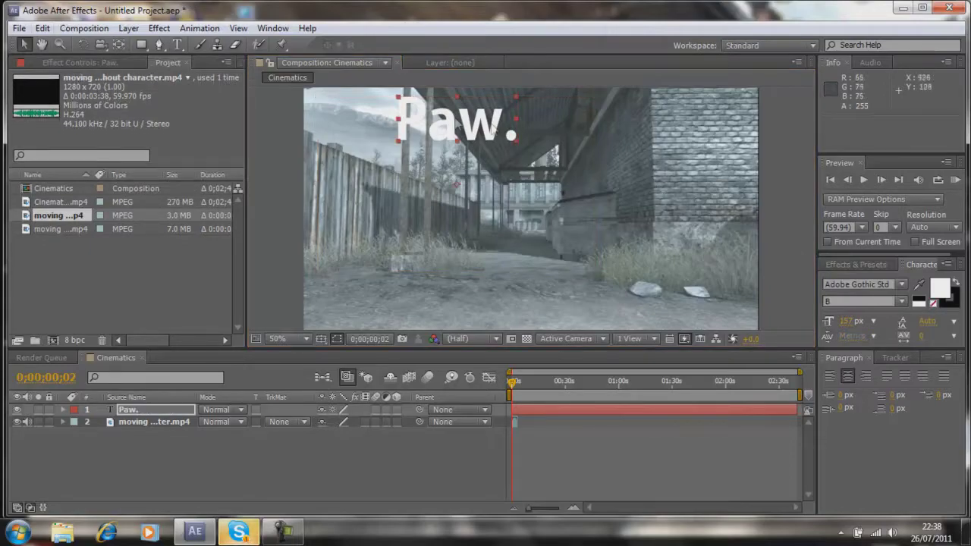
{"action": "left_click_drag", "start_coordinate": [488, 133], "coordinate": [623, 163]}
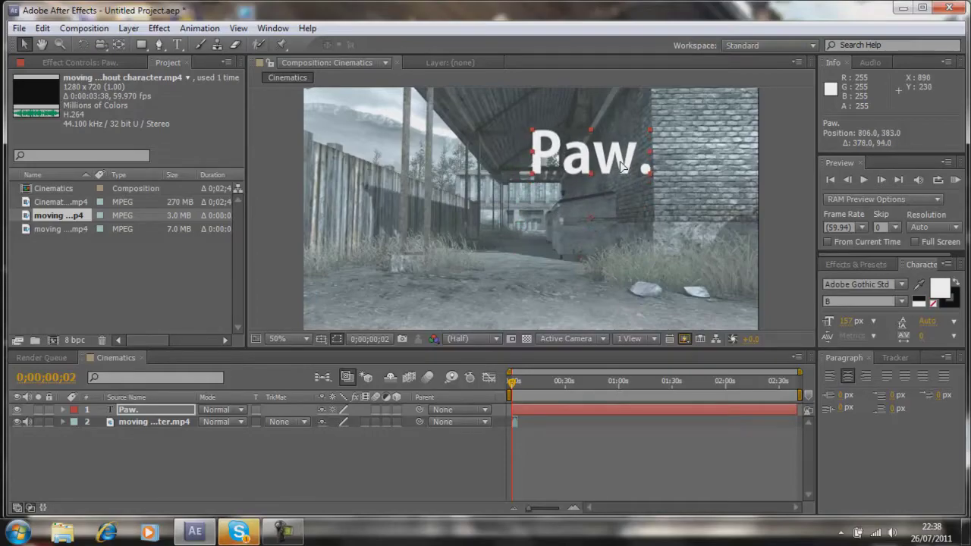
{"action": "left_click", "coordinate": [170, 422]}
Step: Start Track Motion on the footage layer from the Tracker panel and grab Track Point 1
{"action": "left_click", "coordinate": [896, 358]}
{"action": "left_click", "coordinate": [862, 378]}
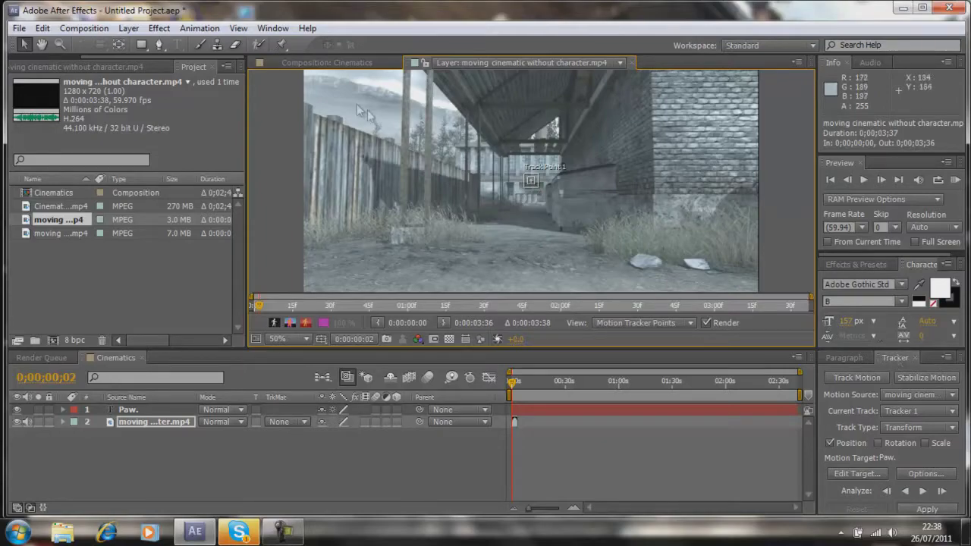
{"action": "left_click", "coordinate": [236, 29]}
{"action": "mouse_move", "coordinate": [273, 30]}
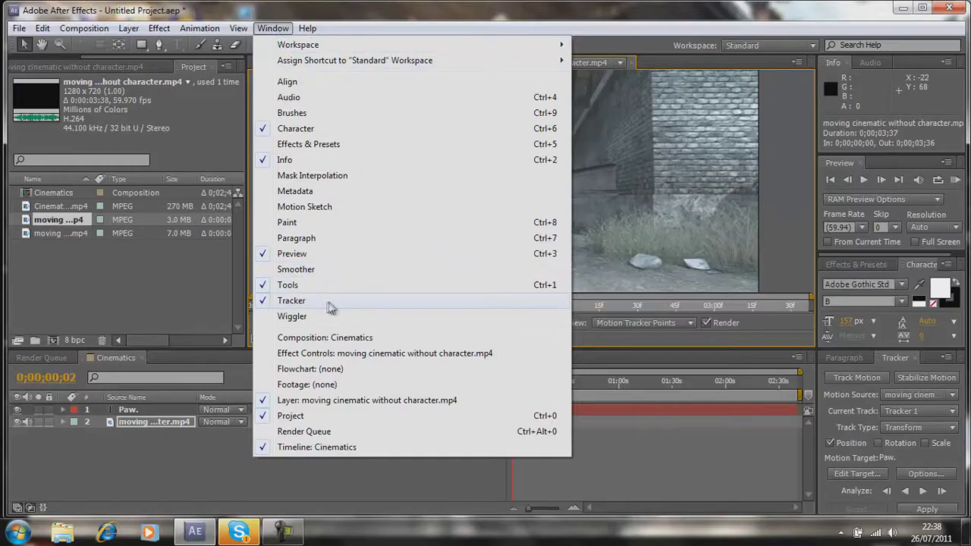
{"action": "left_click", "coordinate": [893, 357]}
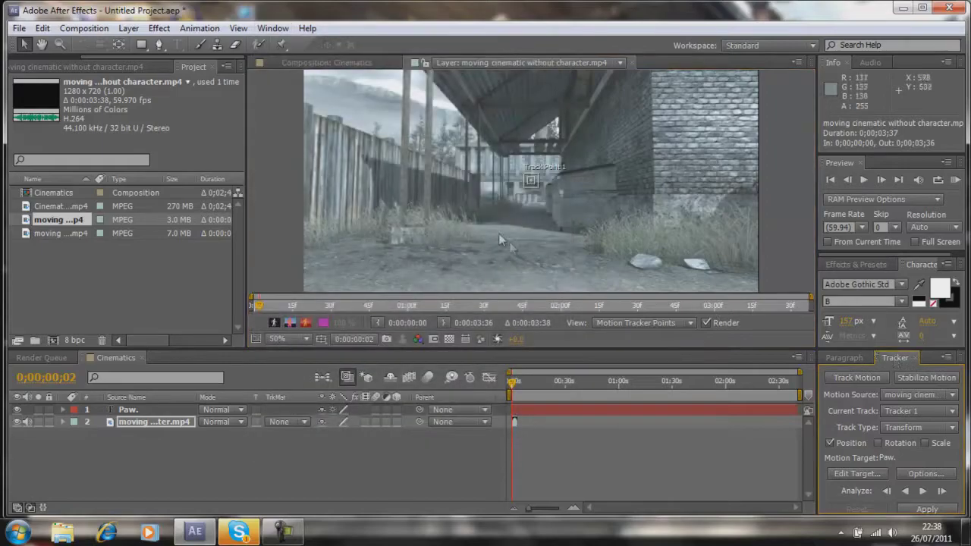
{"action": "left_click", "coordinate": [531, 181]}
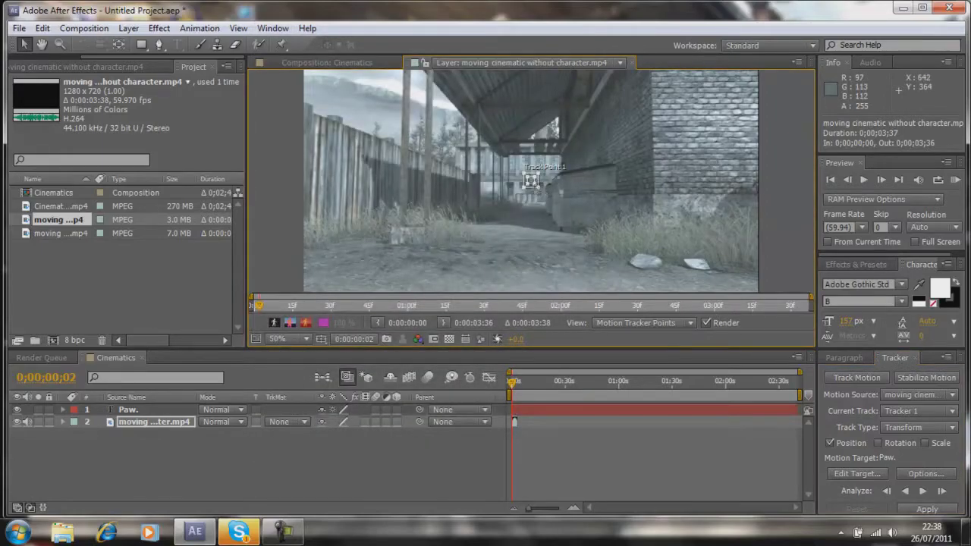
Step: Put Track Point 1 on the brick wall edge, analyze it forward, and scrub to verify the track
{"action": "left_click_drag", "start_coordinate": [530, 180], "coordinate": [652, 116]}
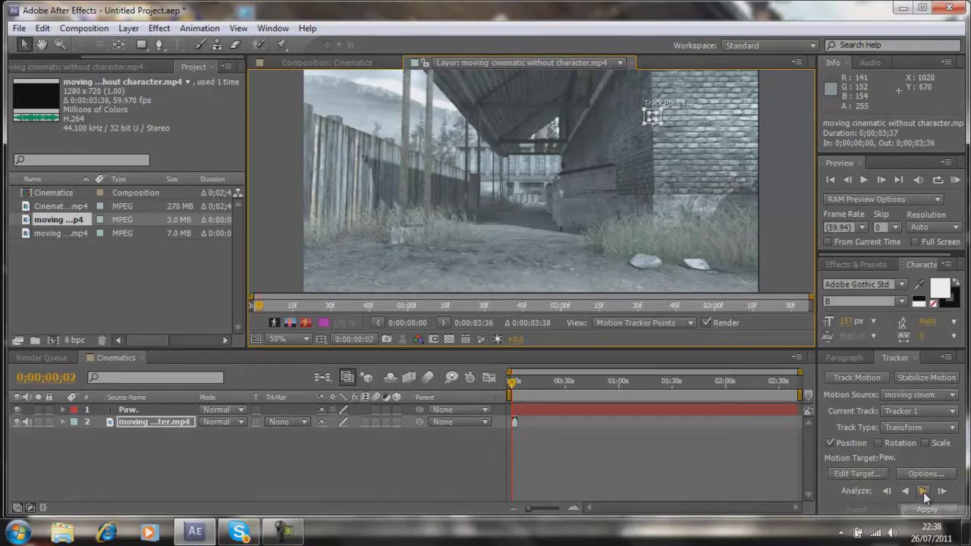
{"action": "left_click", "coordinate": [924, 491]}
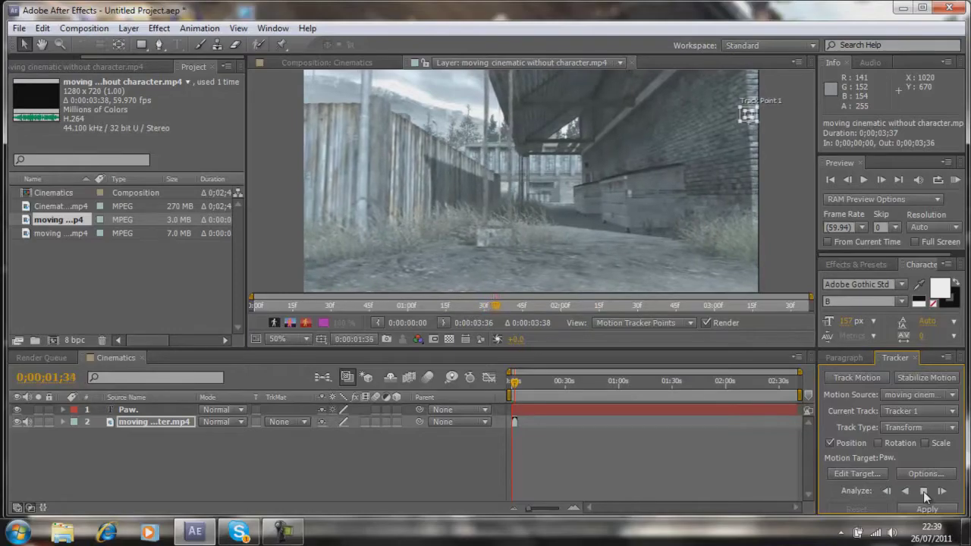
{"action": "left_click", "coordinate": [923, 492]}
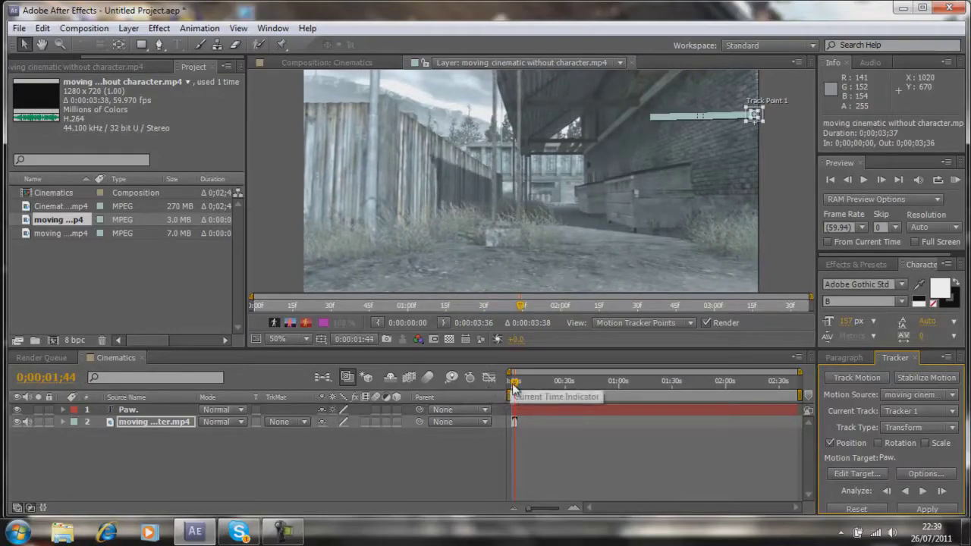
{"action": "left_click_drag", "start_coordinate": [514, 383], "coordinate": [513, 389]}
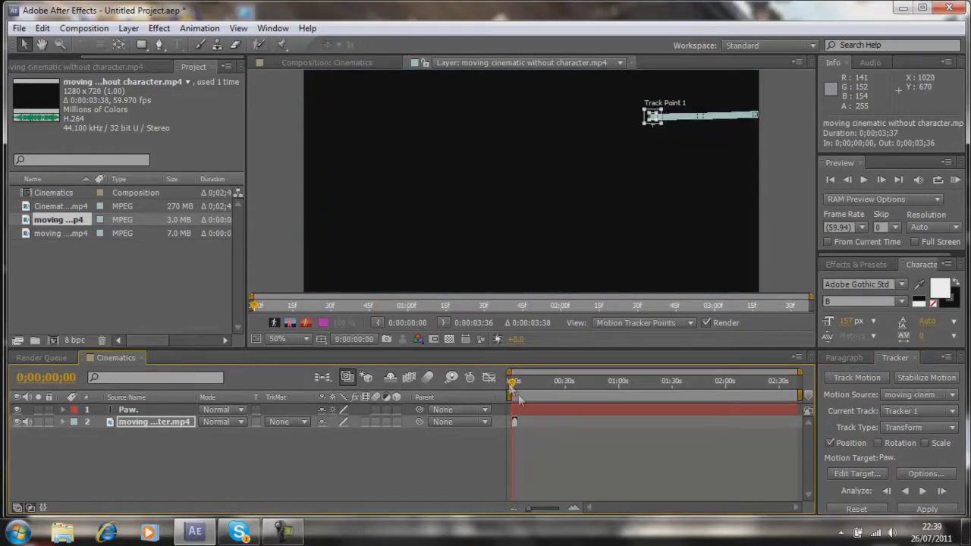
{"action": "mouse_move", "coordinate": [511, 388]}
{"action": "left_mouse_down"}
{"action": "mouse_move", "coordinate": [514, 398]}
{"action": "mouse_move", "coordinate": [509, 383]}
{"action": "left_mouse_up"}
Step: Return to the first frame and add a new Null Object layer
{"action": "left_click", "coordinate": [159, 28]}
{"action": "mouse_move", "coordinate": [133, 34]}
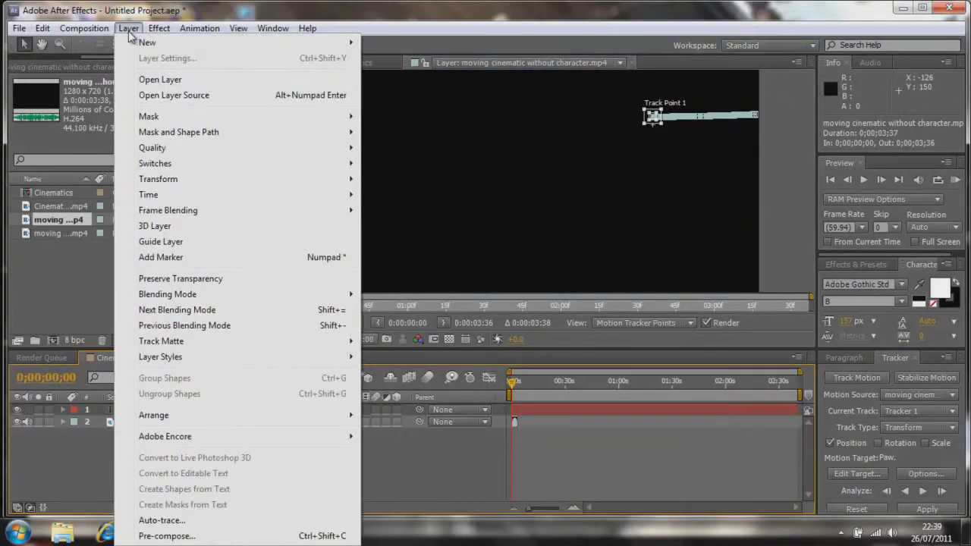
{"action": "left_click", "coordinate": [444, 106]}
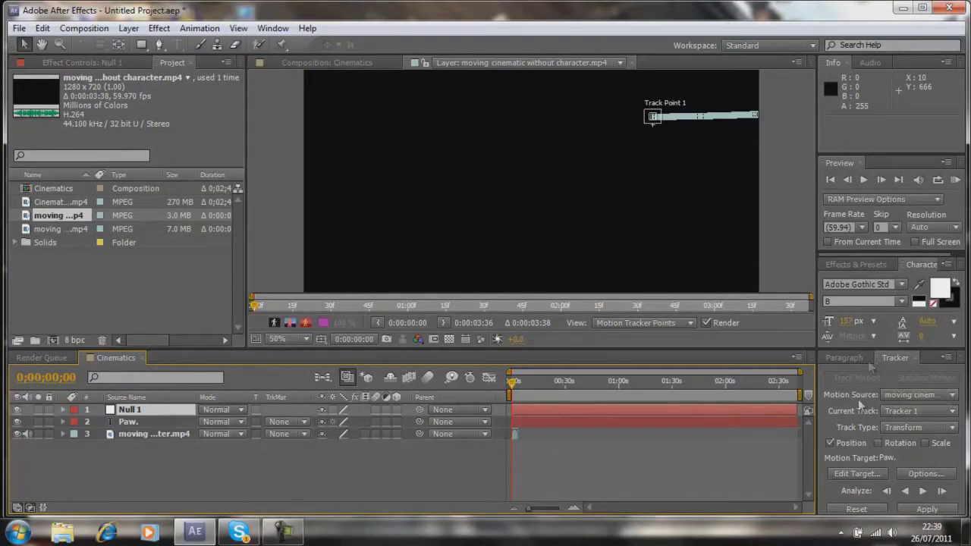
Step: Set Tracker 1's target to Null 1 and apply the track in X and Y
{"action": "left_click", "coordinate": [856, 473]}
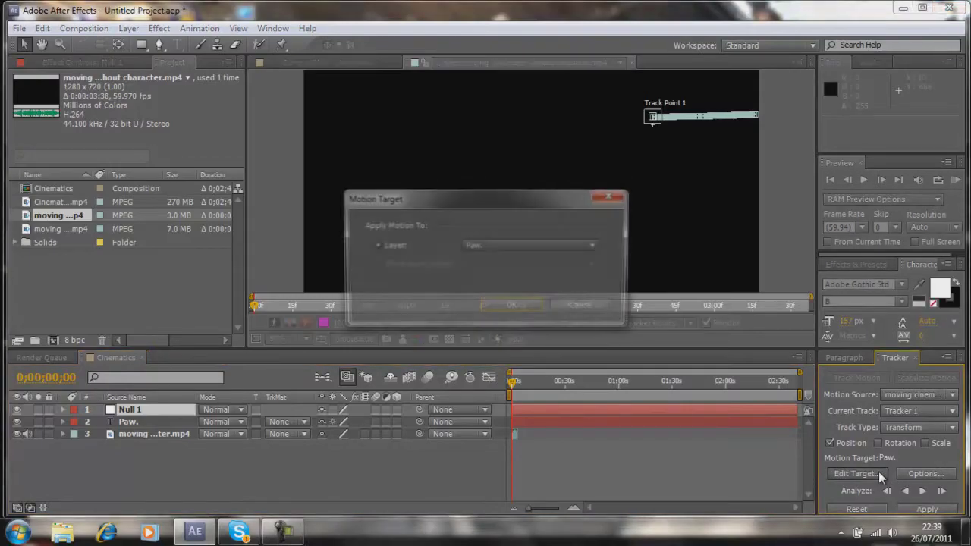
{"action": "left_click", "coordinate": [556, 245]}
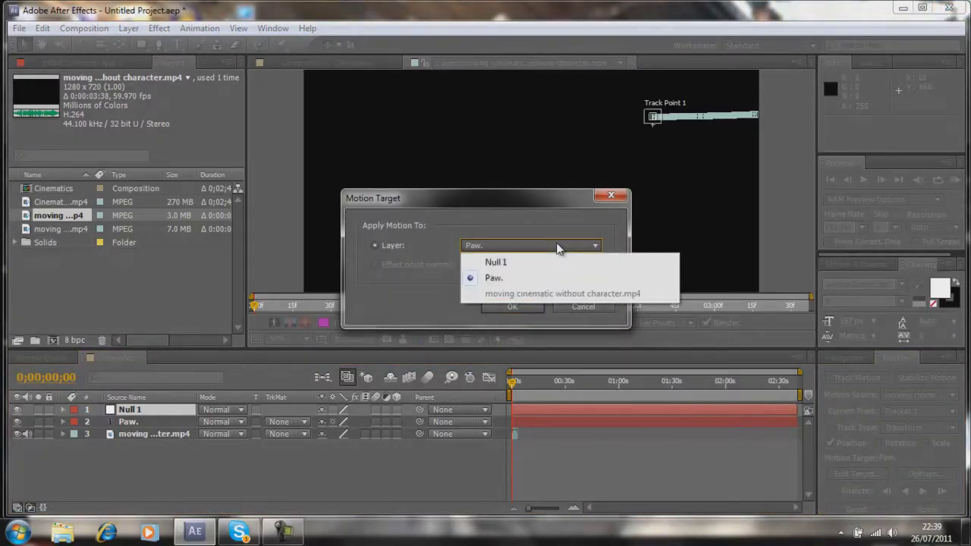
{"action": "left_click", "coordinate": [556, 259]}
{"action": "left_click", "coordinate": [518, 306]}
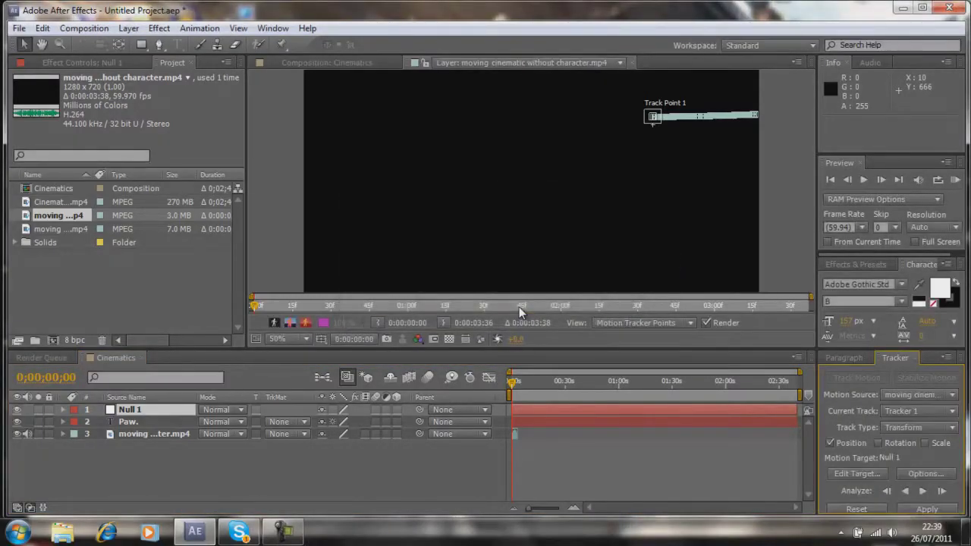
{"action": "left_click", "coordinate": [937, 512]}
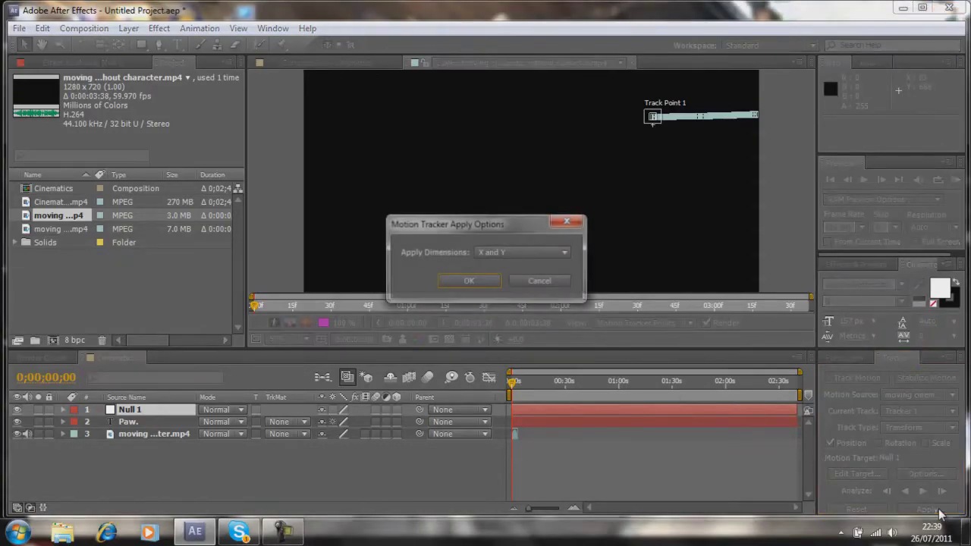
{"action": "left_click", "coordinate": [470, 280]}
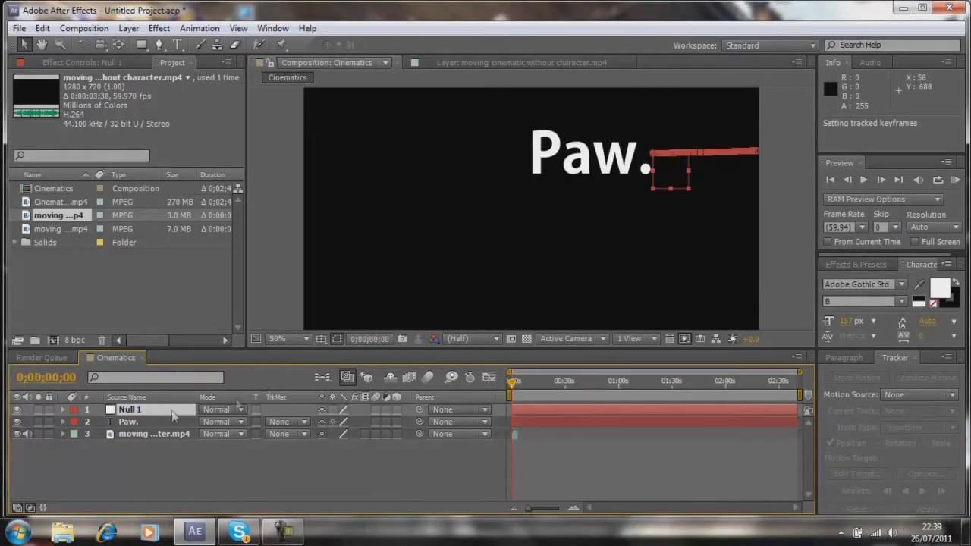
Step: Nudge the Paw. text slightly, parent it to Null 1, and play a RAM preview
{"action": "left_click", "coordinate": [880, 181]}
{"action": "left_click", "coordinate": [880, 180]}
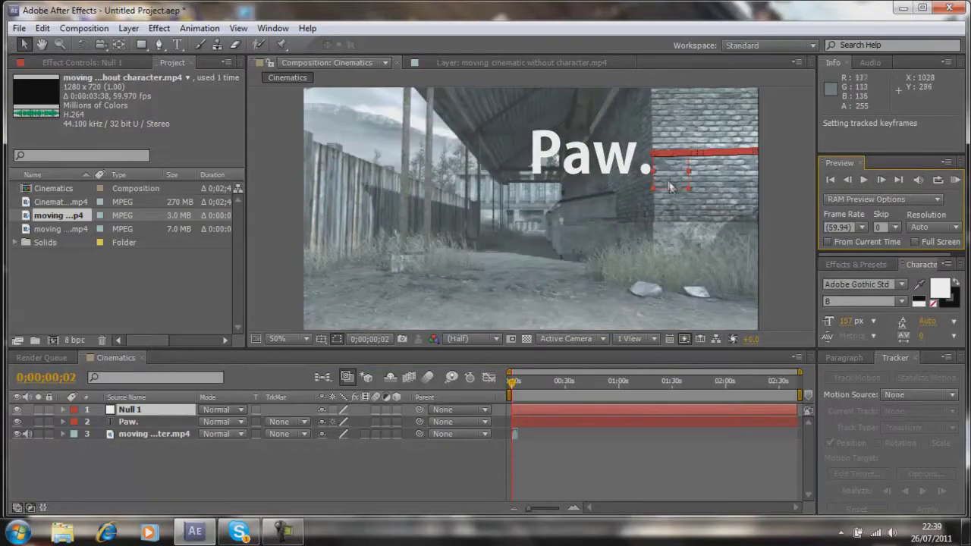
{"action": "left_click", "coordinate": [593, 171]}
{"action": "left_click_drag", "start_coordinate": [582, 168], "coordinate": [584, 168]}
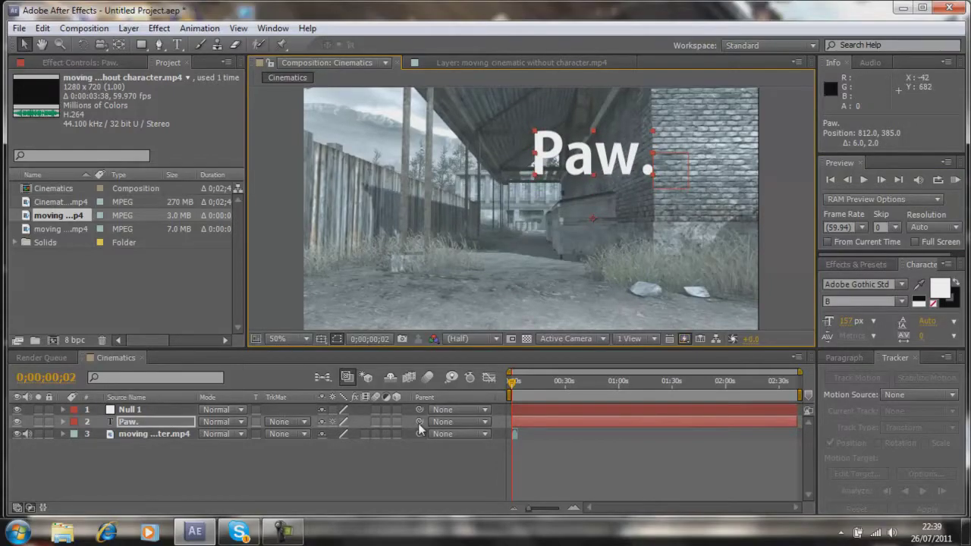
{"action": "left_click_drag", "start_coordinate": [419, 421], "coordinate": [421, 410]}
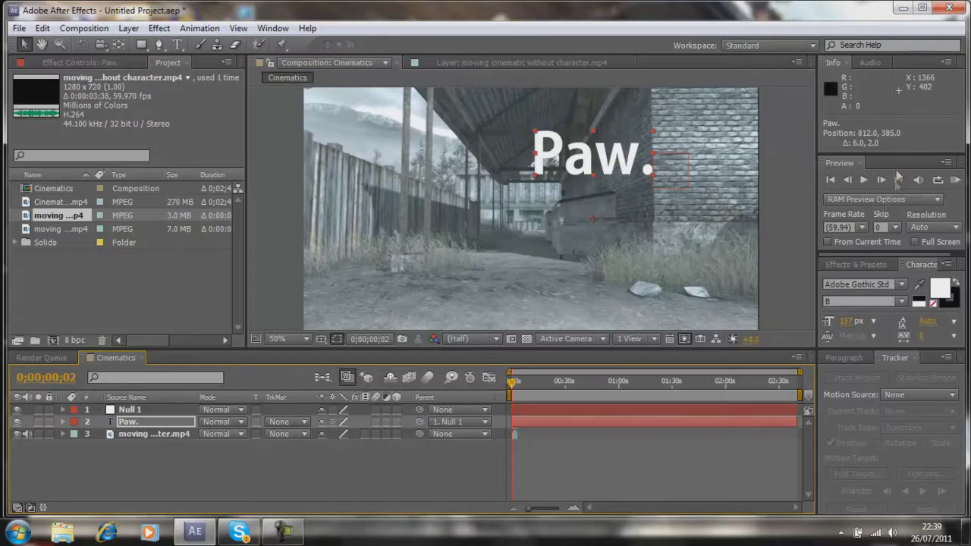
{"action": "left_click", "coordinate": [955, 180]}
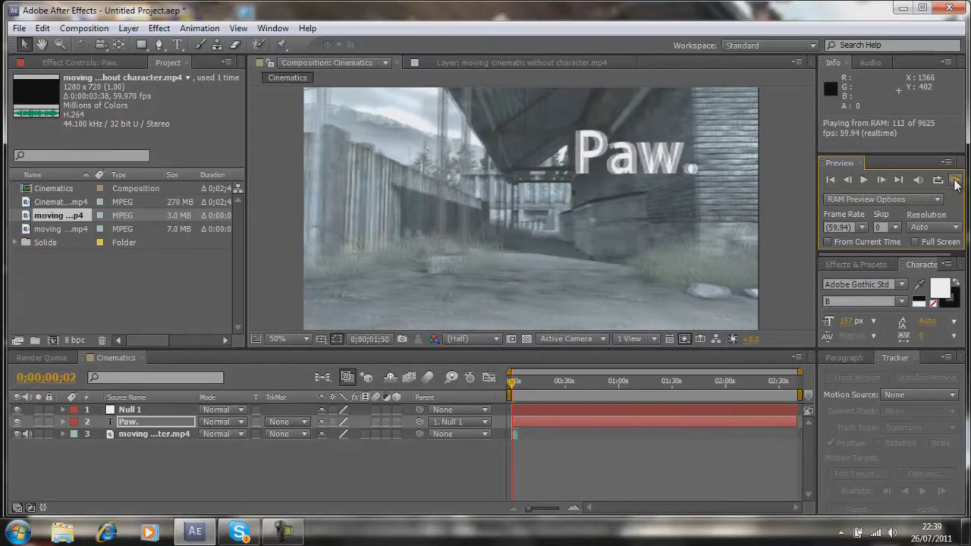
Step: Stop the preview and step frame by frame to 0;00;01;39
{"action": "left_click", "coordinate": [955, 180]}
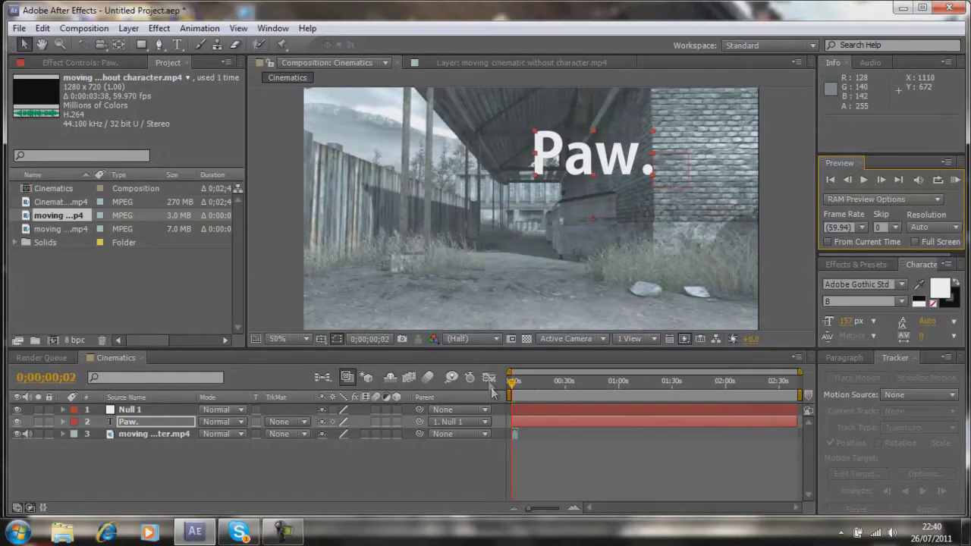
{"action": "left_click_drag", "start_coordinate": [510, 385], "coordinate": [511, 385]}
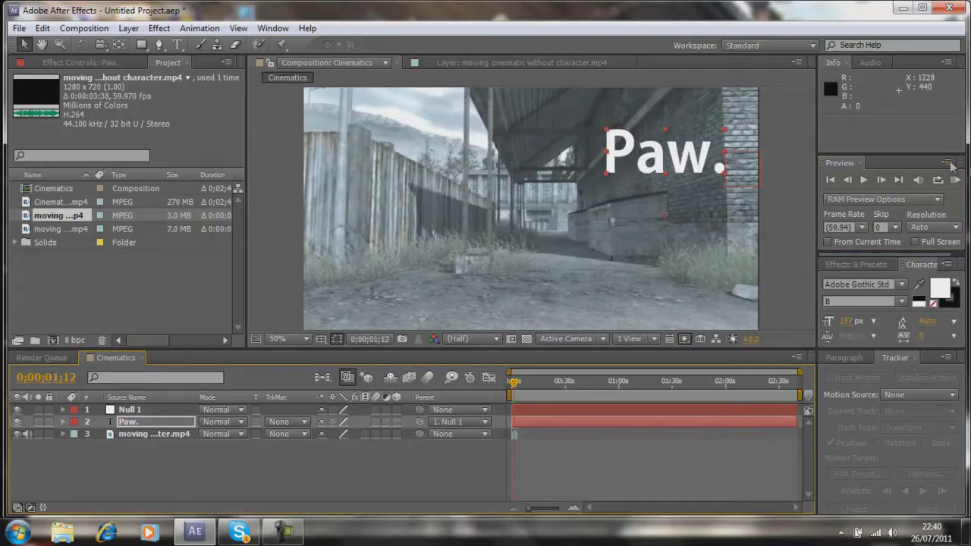
{"action": "left_click", "coordinate": [880, 179]}
{"action": "left_click", "coordinate": [880, 179]}
{"action": "left_click", "coordinate": [881, 179]}
{"action": "left_click", "coordinate": [880, 179]}
{"action": "left_click", "coordinate": [881, 179]}
{"action": "left_click", "coordinate": [881, 179]}
{"action": "left_click", "coordinate": [880, 179]}
{"action": "left_click", "coordinate": [881, 179]}
{"action": "left_click", "coordinate": [881, 179]}
{"action": "left_click", "coordinate": [880, 179]}
{"action": "left_click", "coordinate": [881, 179]}
{"action": "left_click", "coordinate": [880, 179]}
{"action": "left_click", "coordinate": [880, 179]}
{"action": "left_click", "coordinate": [882, 179]}
{"action": "left_click", "coordinate": [882, 179]}
{"action": "left_click", "coordinate": [882, 179]}
{"action": "left_click", "coordinate": [882, 179]}
{"action": "left_click", "coordinate": [882, 179]}
{"action": "left_click", "coordinate": [882, 179]}
{"action": "left_click", "coordinate": [882, 179]}
{"action": "left_click", "coordinate": [882, 179]}
{"action": "left_click", "coordinate": [882, 179]}
{"action": "left_click", "coordinate": [882, 179]}
{"action": "left_click", "coordinate": [882, 179]}
{"action": "left_click", "coordinate": [882, 179]}
{"action": "left_click", "coordinate": [882, 179]}
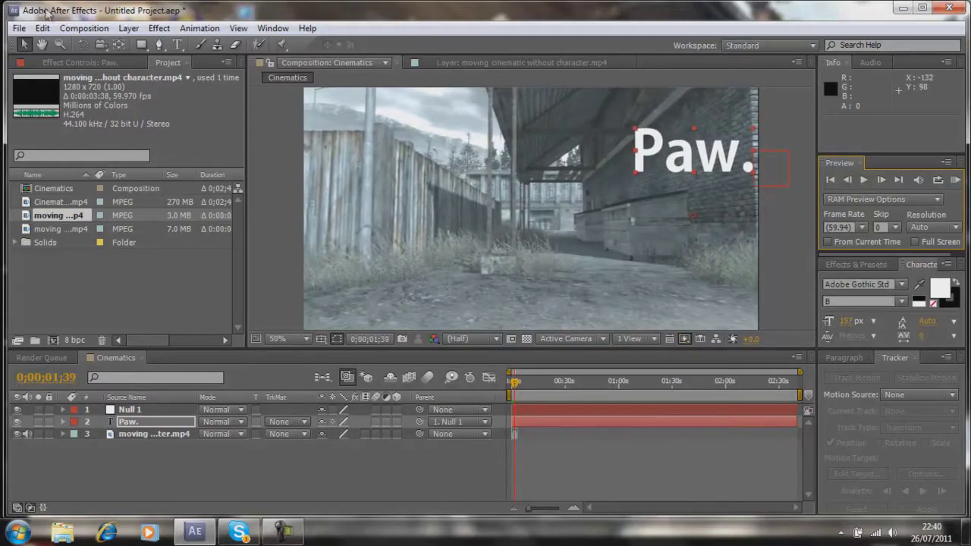
Step: Split the Paw. and footage layers at 0;00;01;39 and delete both later pieces
{"action": "left_click", "coordinate": [43, 28]}
{"action": "left_click", "coordinate": [88, 199]}
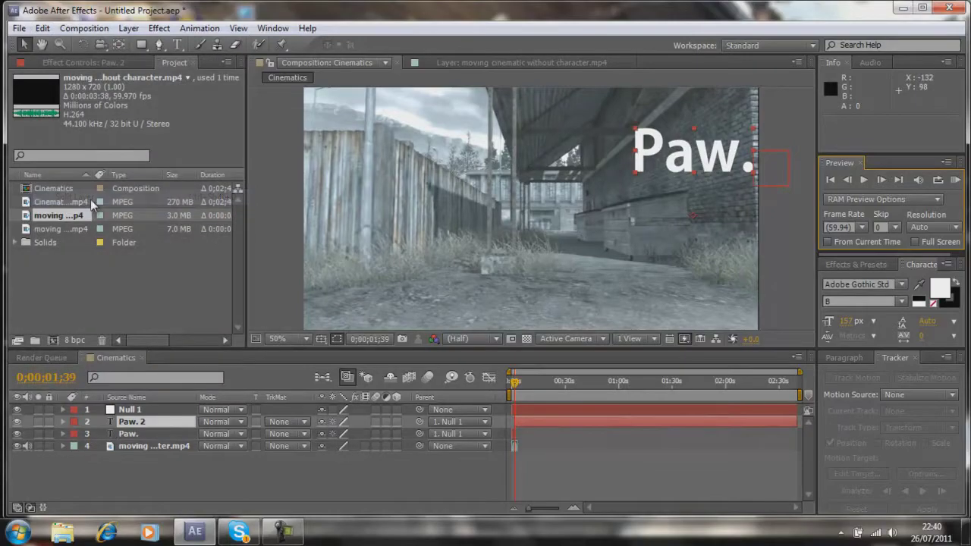
{"action": "key", "text": "Delete"}
{"action": "left_click", "coordinate": [89, 434]}
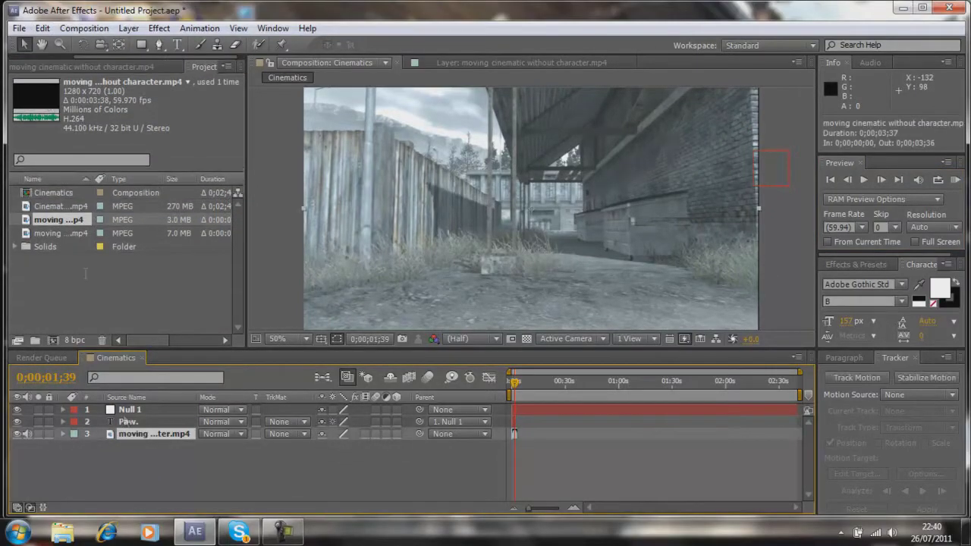
{"action": "left_click", "coordinate": [42, 28]}
{"action": "left_click", "coordinate": [88, 199]}
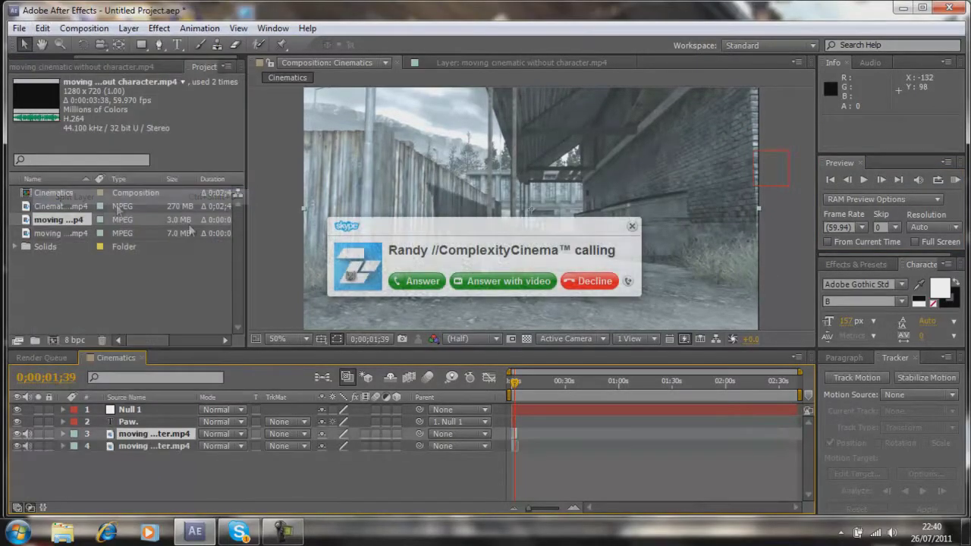
{"action": "left_click", "coordinate": [582, 281]}
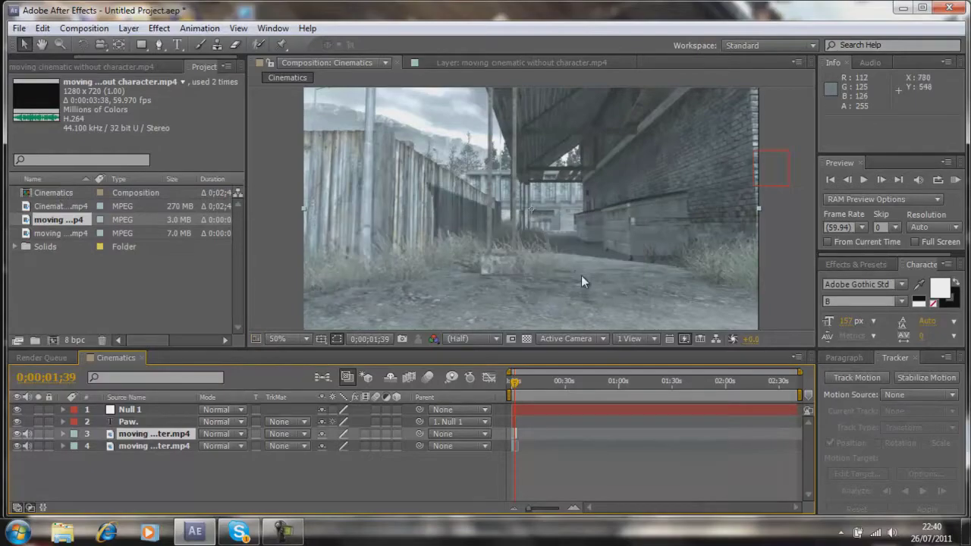
{"action": "key", "text": "Delete"}
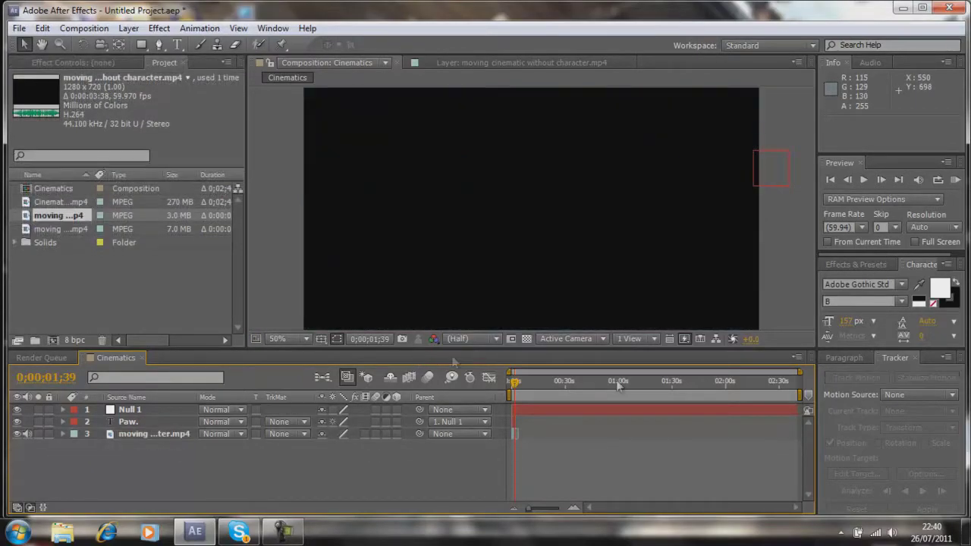
Step: Scrub past the cut and run a RAM preview of the trimmed comp
{"action": "left_click_drag", "start_coordinate": [515, 385], "coordinate": [517, 385]}
{"action": "left_click", "coordinate": [955, 181]}
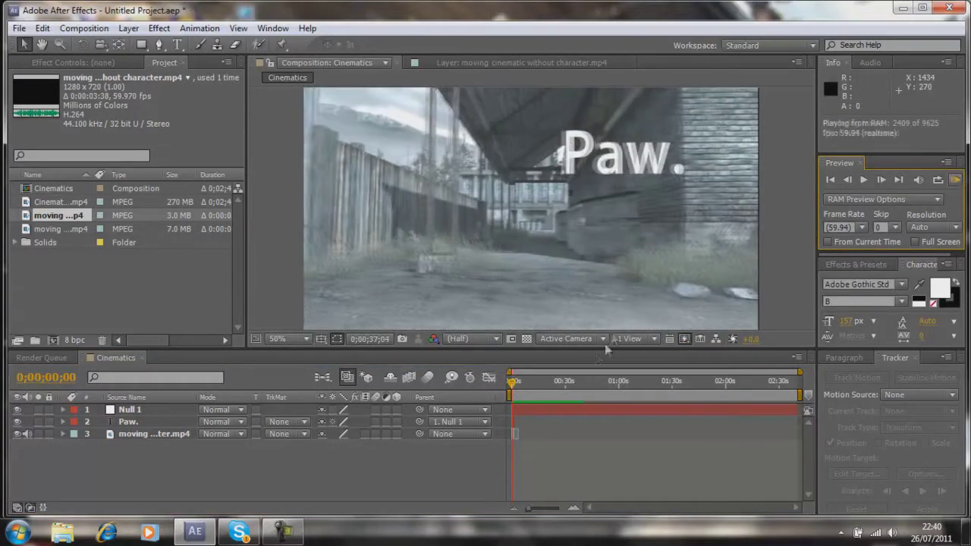
{"action": "left_click", "coordinate": [510, 384]}
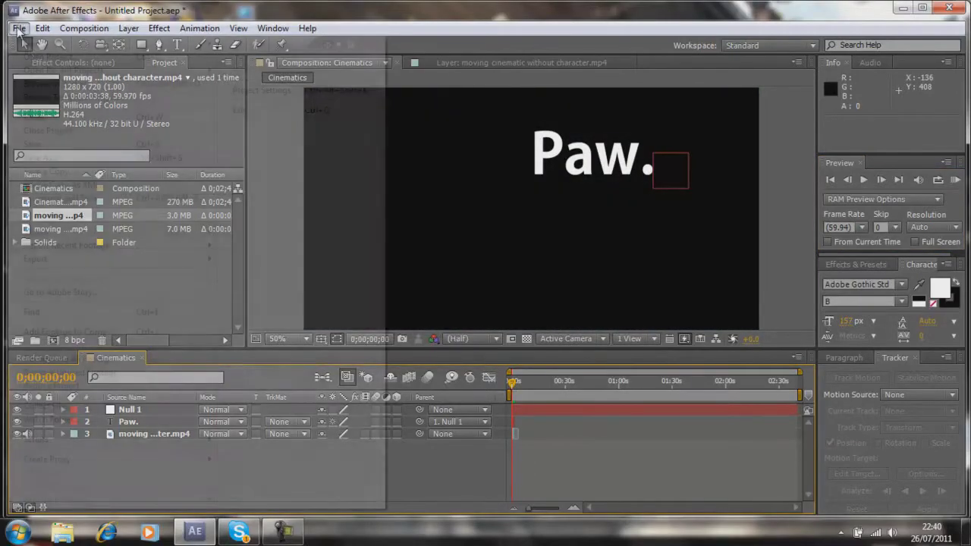
Step: Start a File > Import > File import and check the Videos and Music libraries
{"action": "left_click", "coordinate": [19, 28]}
{"action": "mouse_move", "coordinate": [137, 233]}
{"action": "left_click", "coordinate": [256, 230]}
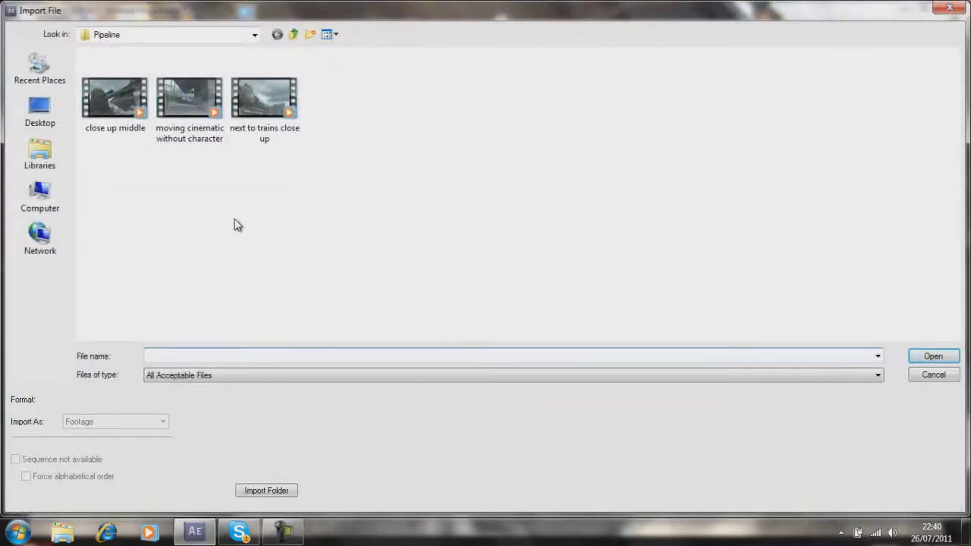
{"action": "left_click", "coordinate": [60, 168]}
{"action": "double_click", "coordinate": [573, 66]}
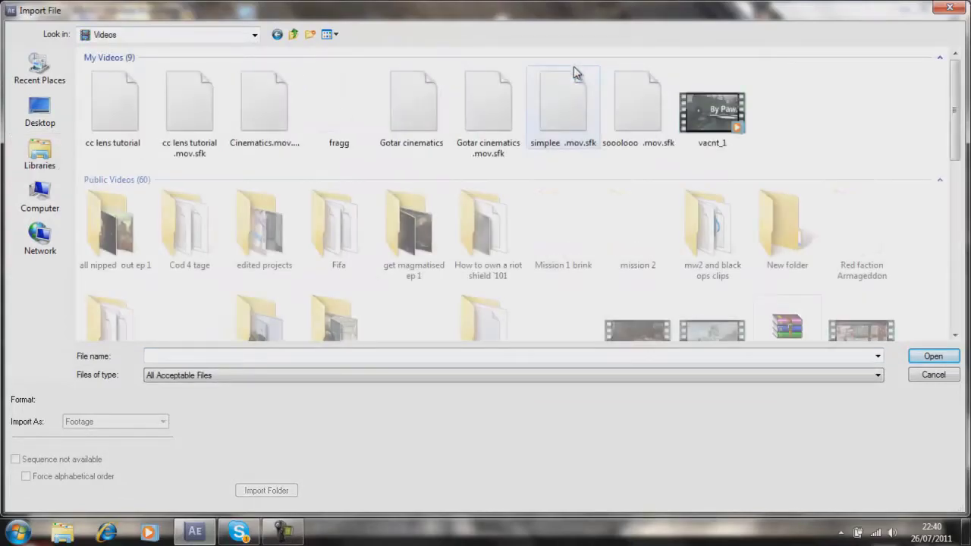
{"action": "left_click", "coordinate": [30, 152]}
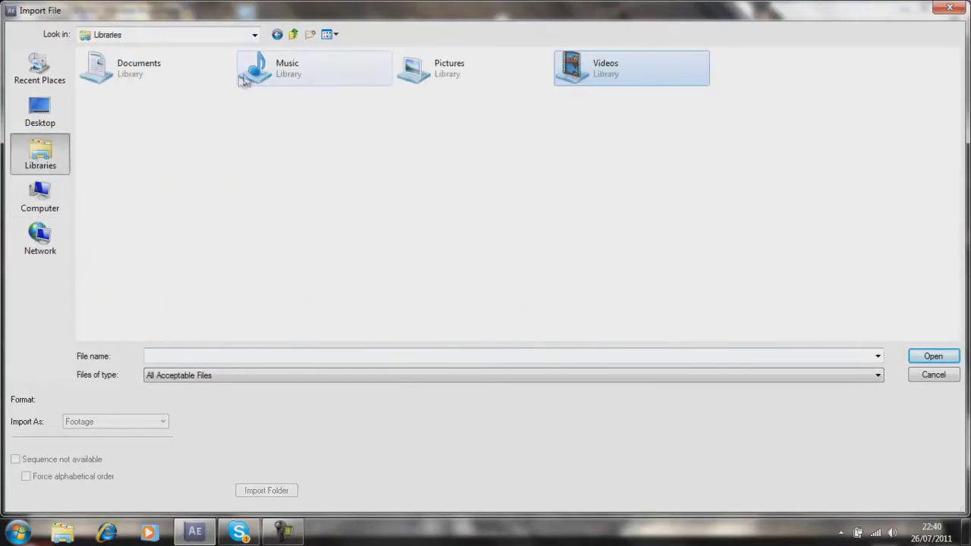
{"action": "double_click", "coordinate": [261, 67]}
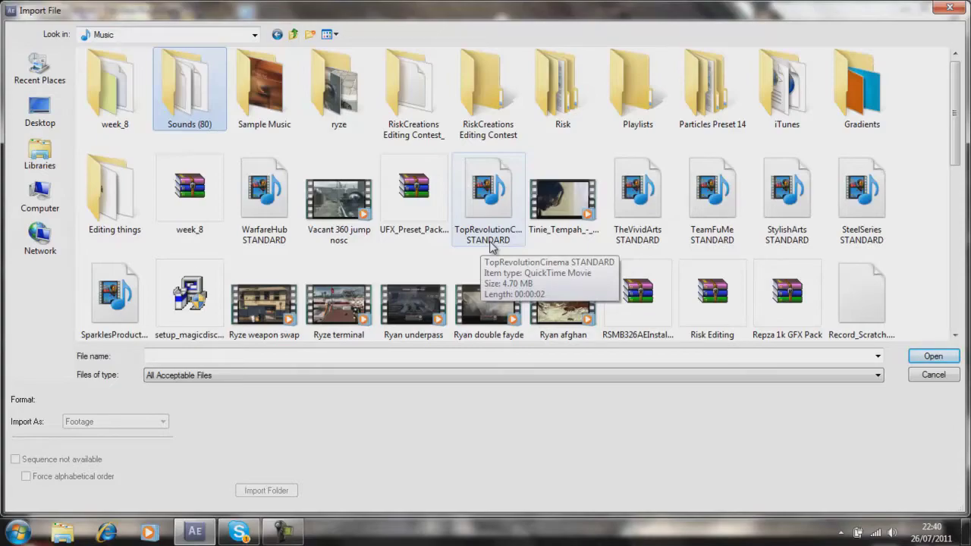
Step: Import the Apollo Brown file from Documents > montage songs
{"action": "left_click", "coordinate": [39, 156]}
{"action": "double_click", "coordinate": [126, 87]}
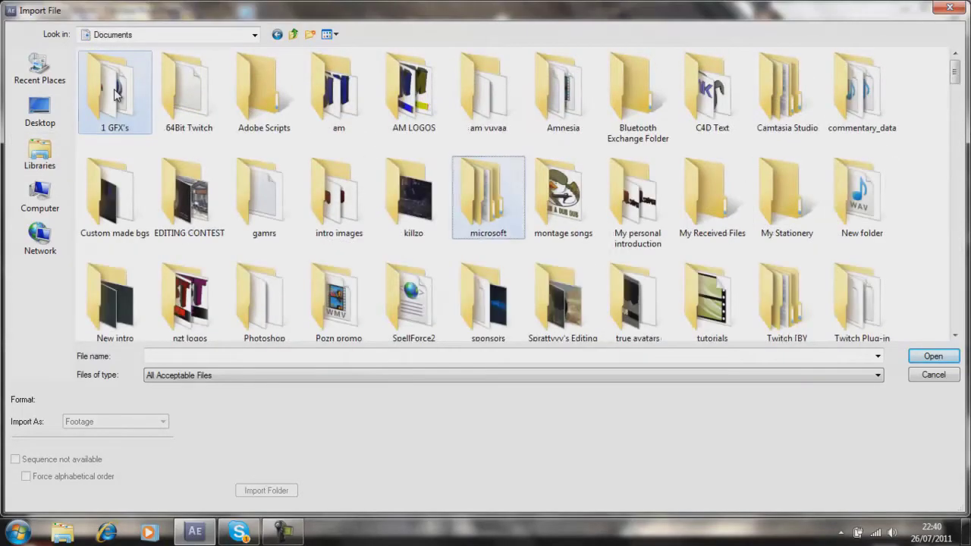
{"action": "key", "text": "Return"}
{"action": "left_click", "coordinate": [349, 91]}
{"action": "double_click", "coordinate": [350, 95]}
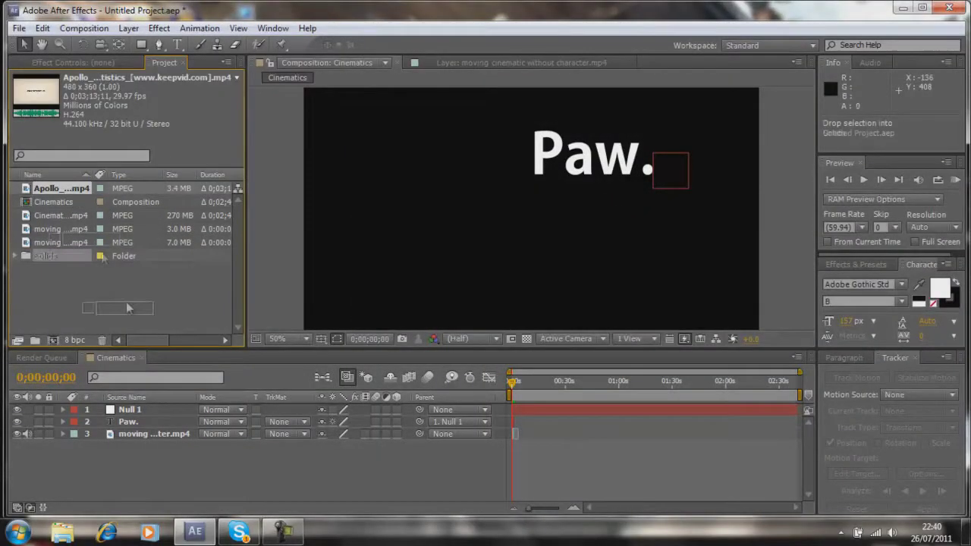
Step: Add the Apollo Brown track as layer 4, starting 35 seconds into the song, and RAM-preview it
{"action": "left_click_drag", "start_coordinate": [128, 458], "coordinate": [130, 459]}
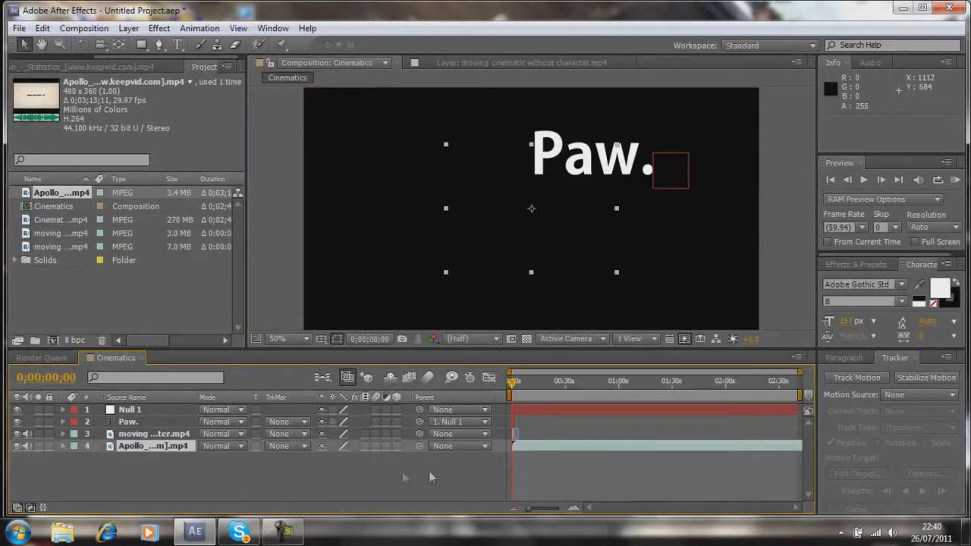
{"action": "left_click_drag", "start_coordinate": [552, 455], "coordinate": [491, 449]}
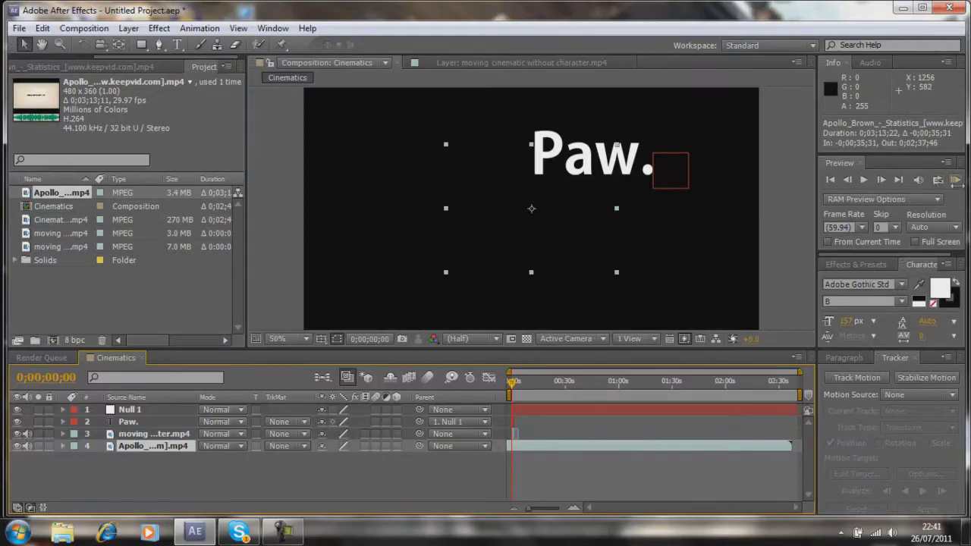
{"action": "left_click", "coordinate": [954, 179]}
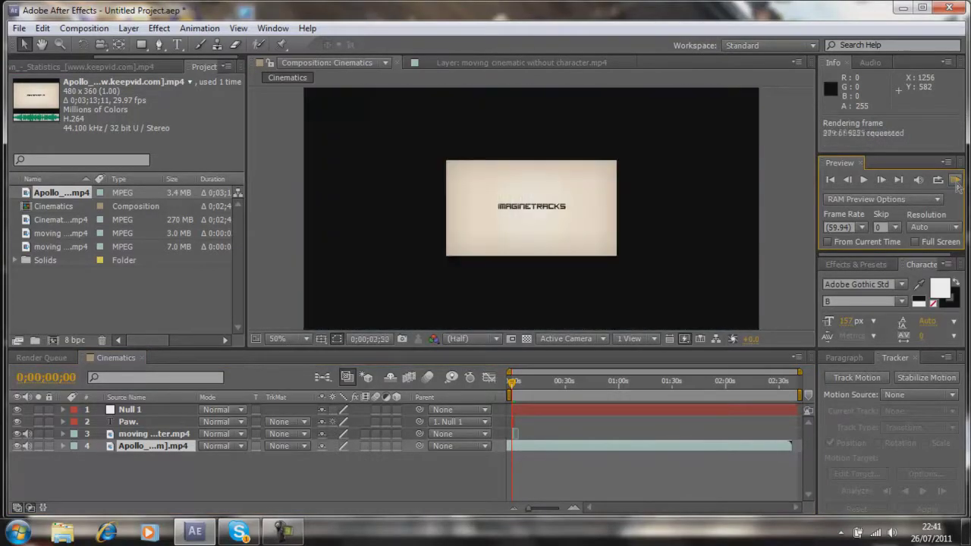
{"action": "left_click", "coordinate": [955, 179]}
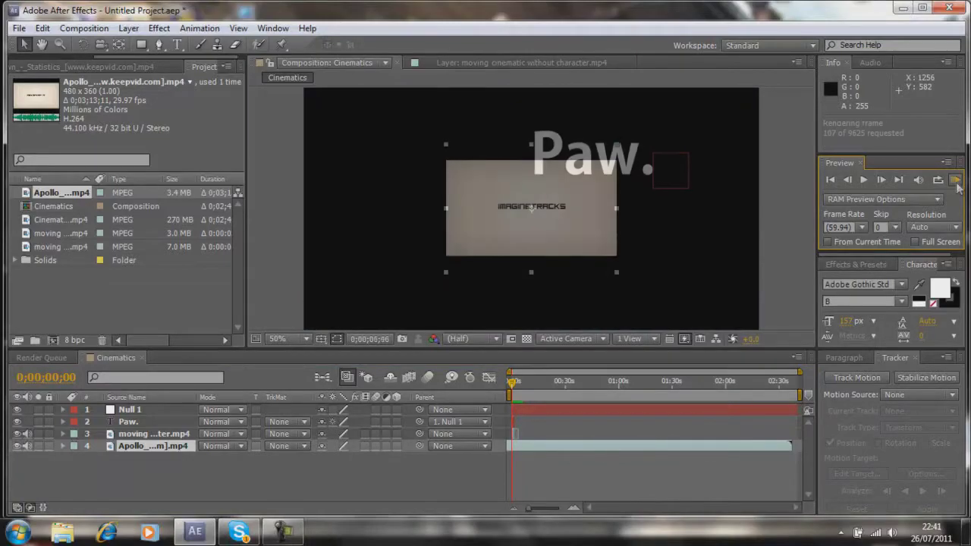
Step: Stop the preview and end the Cinematics work area at 0;00;02;00
{"action": "left_click", "coordinate": [514, 386]}
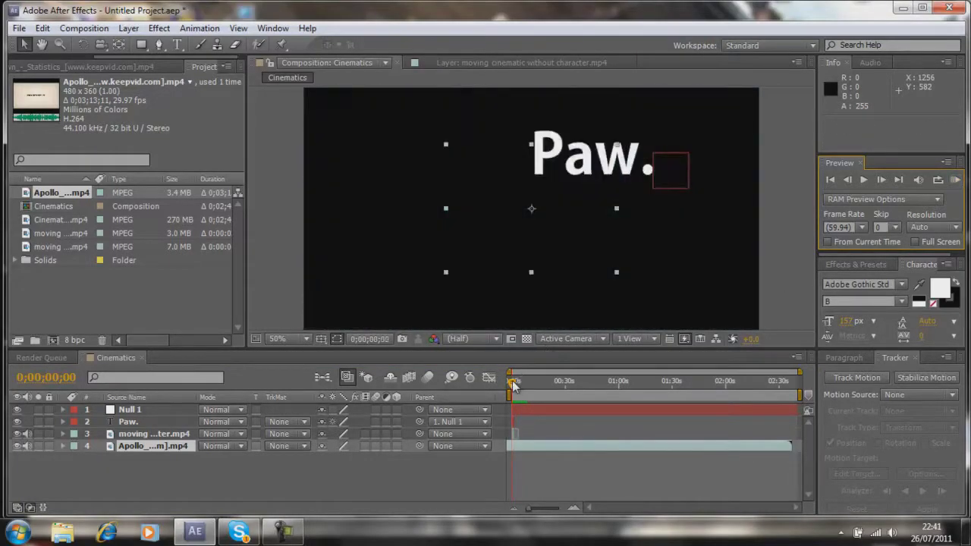
{"action": "left_click", "coordinate": [514, 385]}
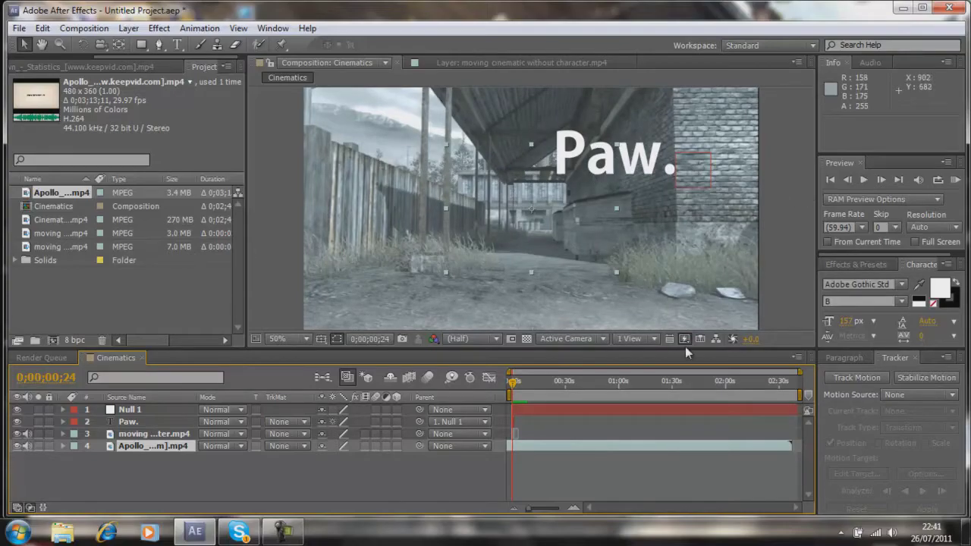
{"action": "left_click_drag", "start_coordinate": [801, 395], "coordinate": [515, 394]}
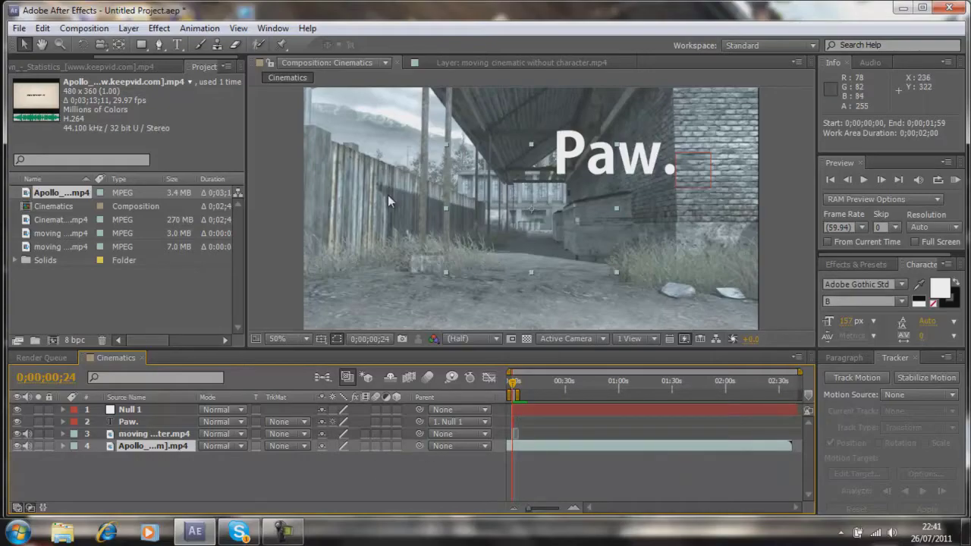
{"action": "left_click", "coordinate": [298, 537]}
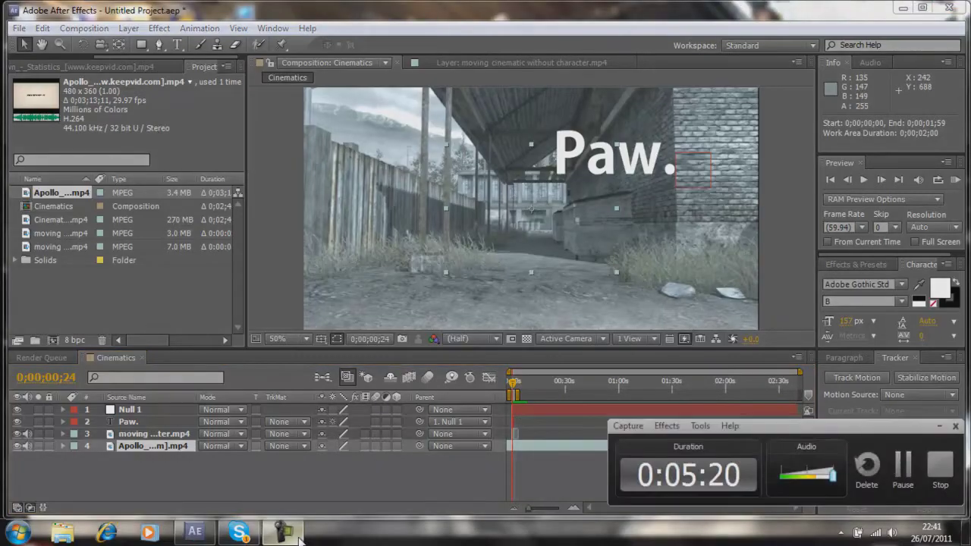